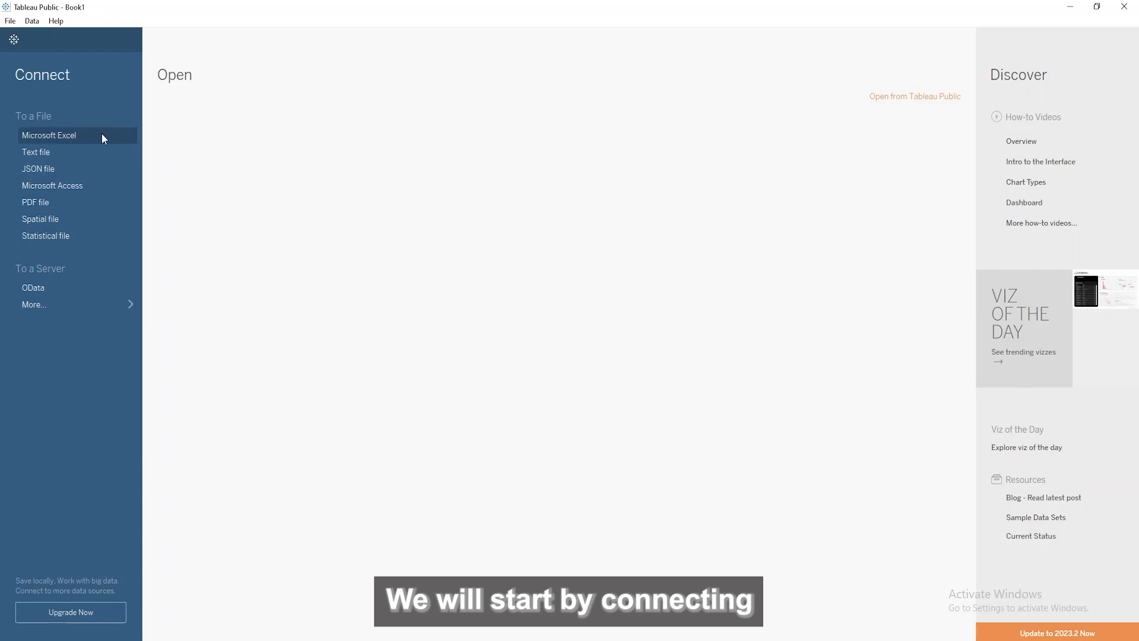
Step: Connect to the Excel workbook Superstore File Final and add its Superstore Dataset table to the data source
click(130, 145)
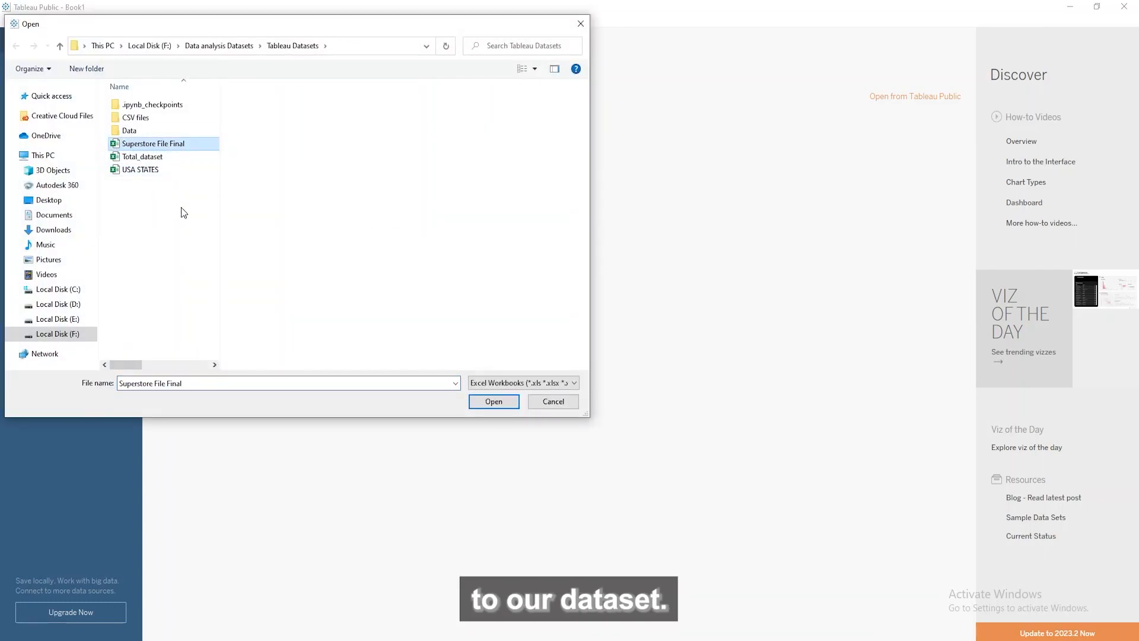
click(480, 402)
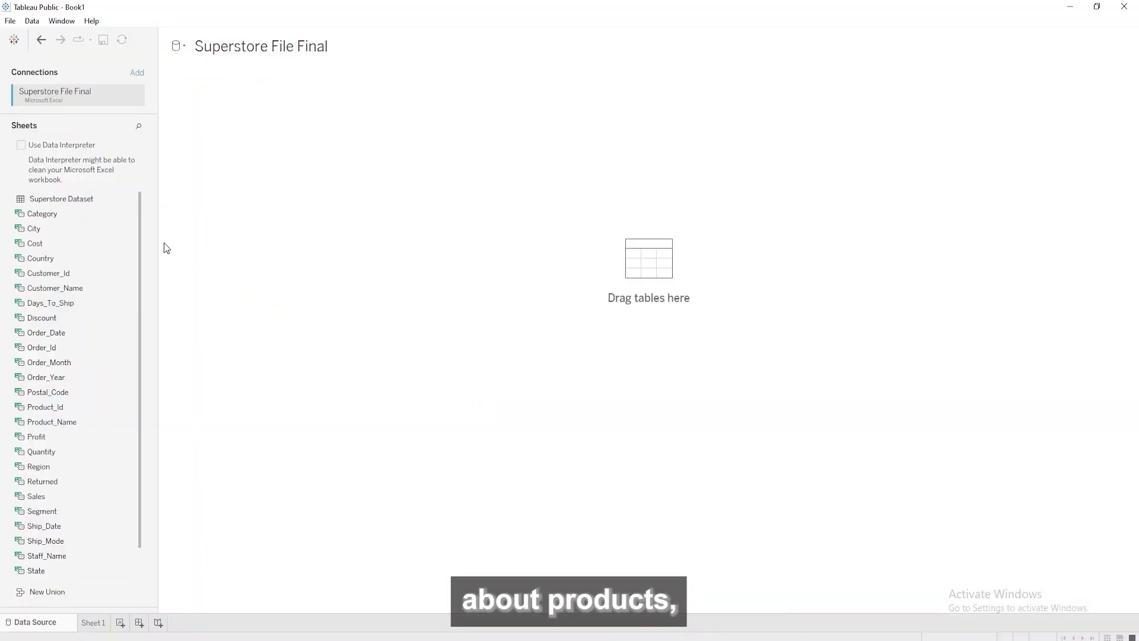
drag(77, 202, 428, 248)
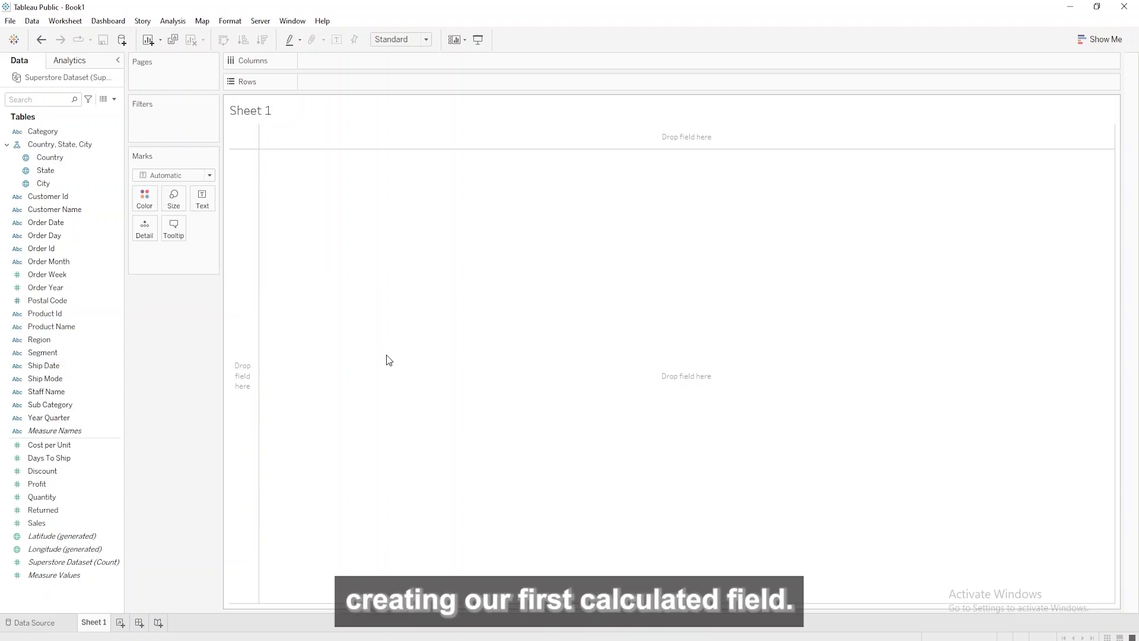
Step: Create a calculated field named Index with the formula INDEX()
click(116, 99)
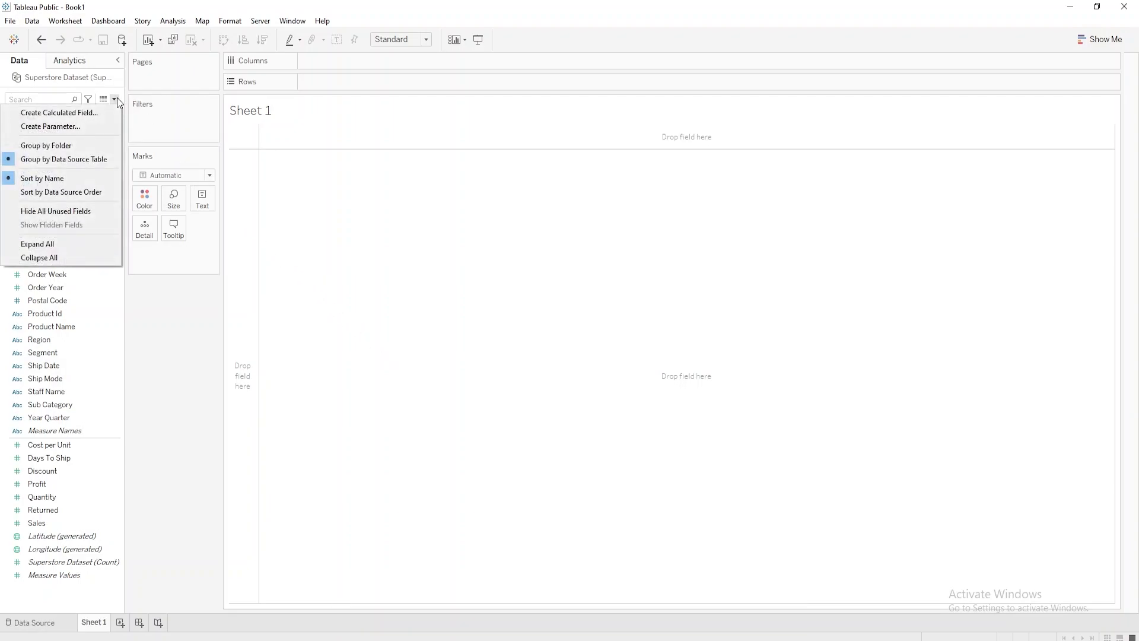
click(107, 112)
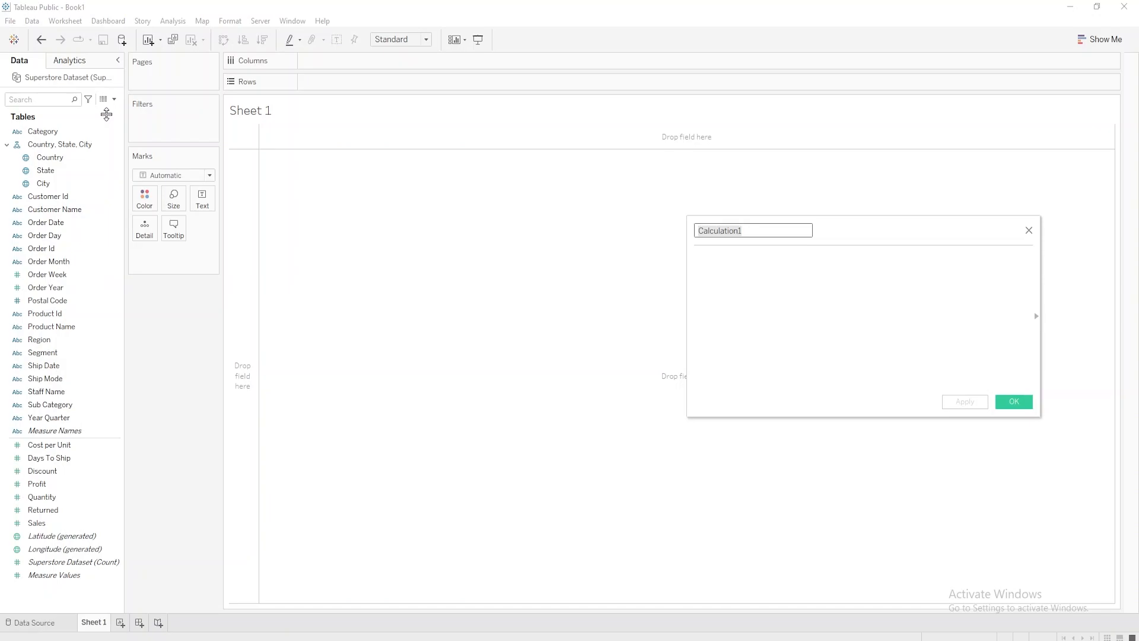
text(Index)
key(Tab)
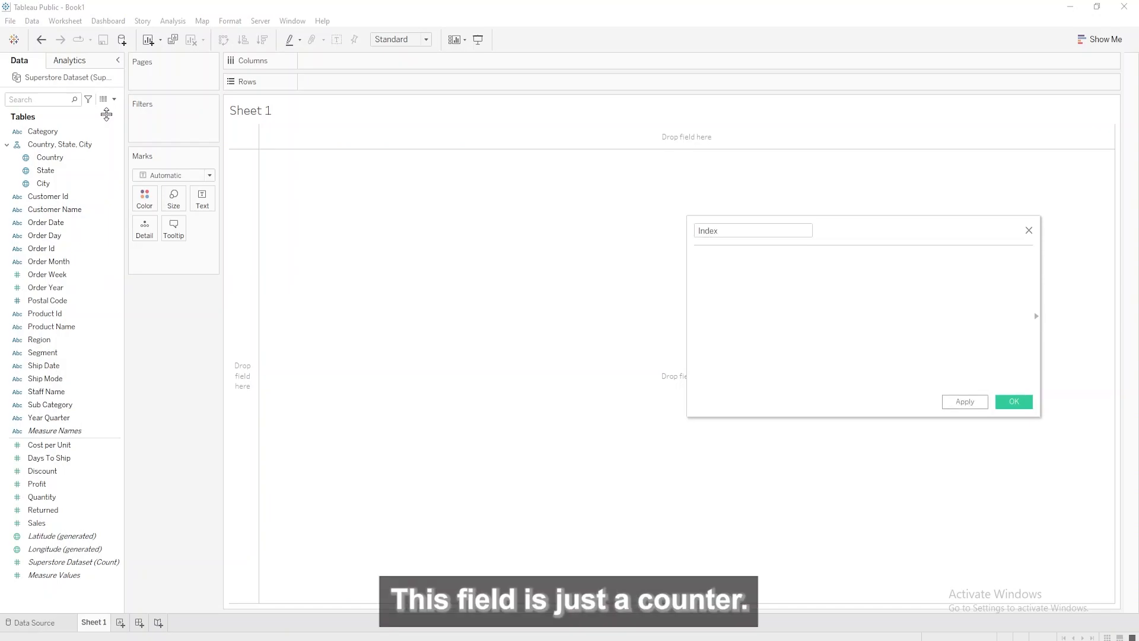
text(ind)
key(Return)
text())
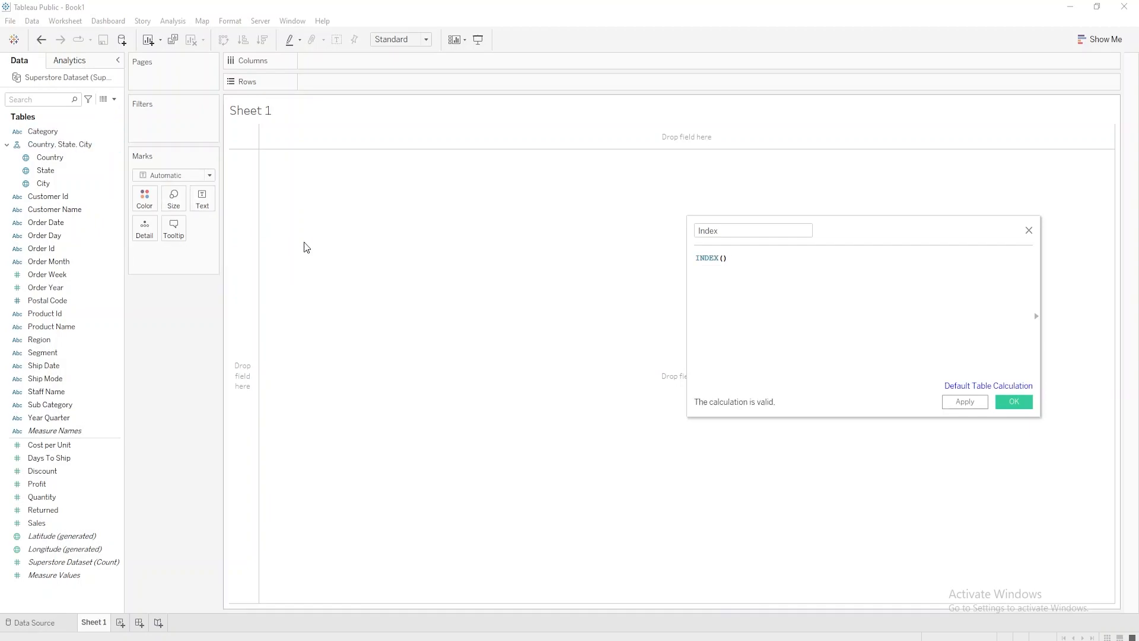
click(1012, 404)
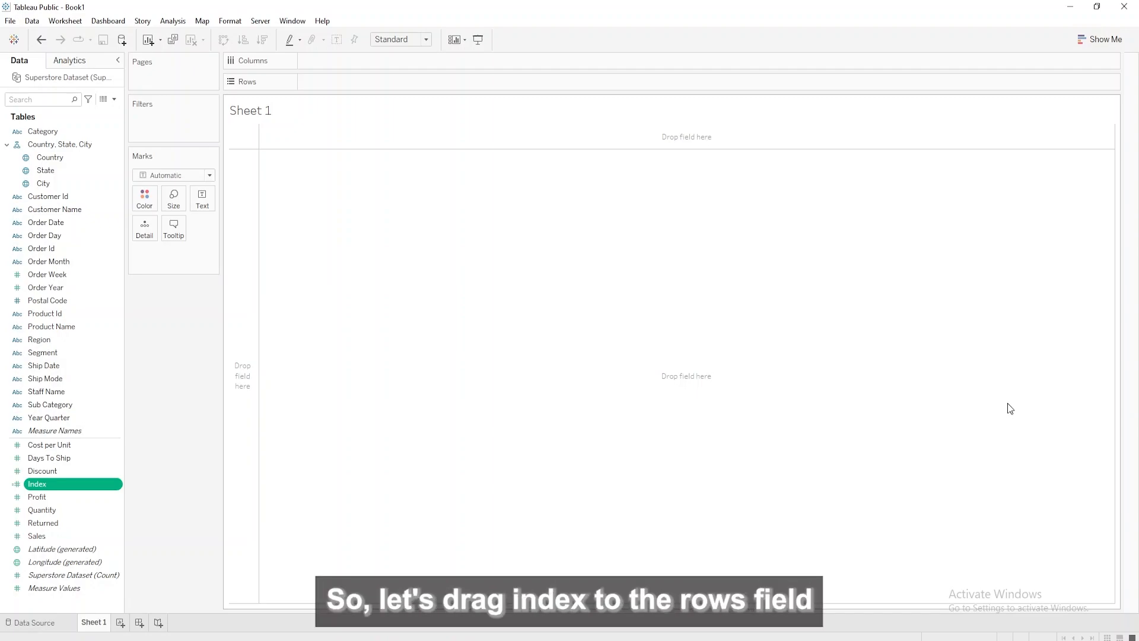
Step: Place the Index field on Rows and convert it to discrete
drag(87, 486, 376, 88)
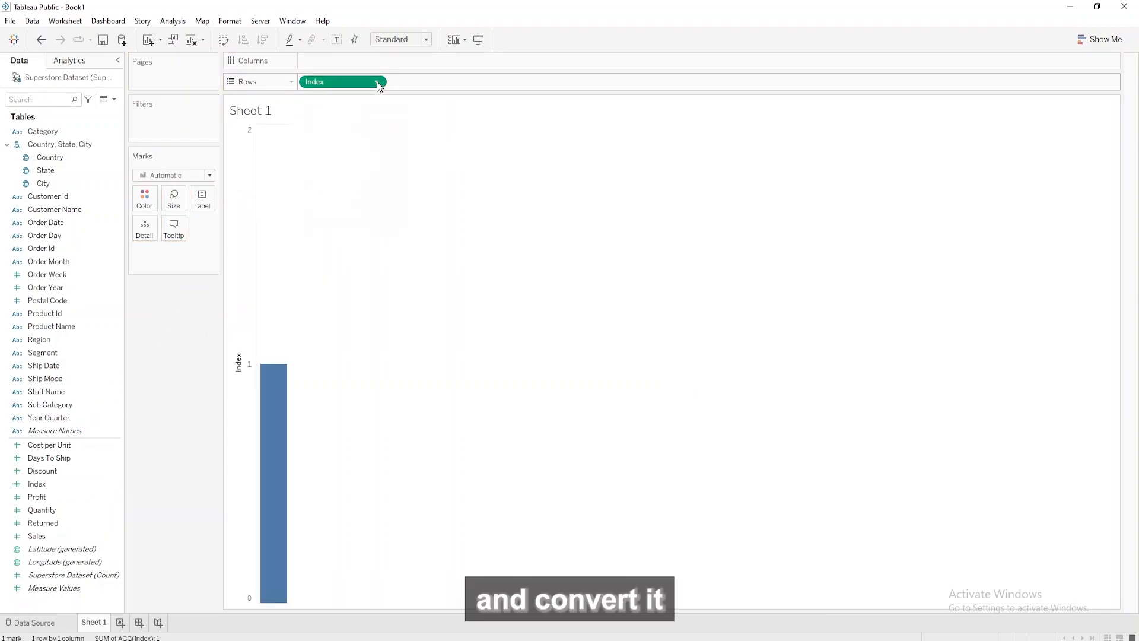
click(376, 82)
click(378, 179)
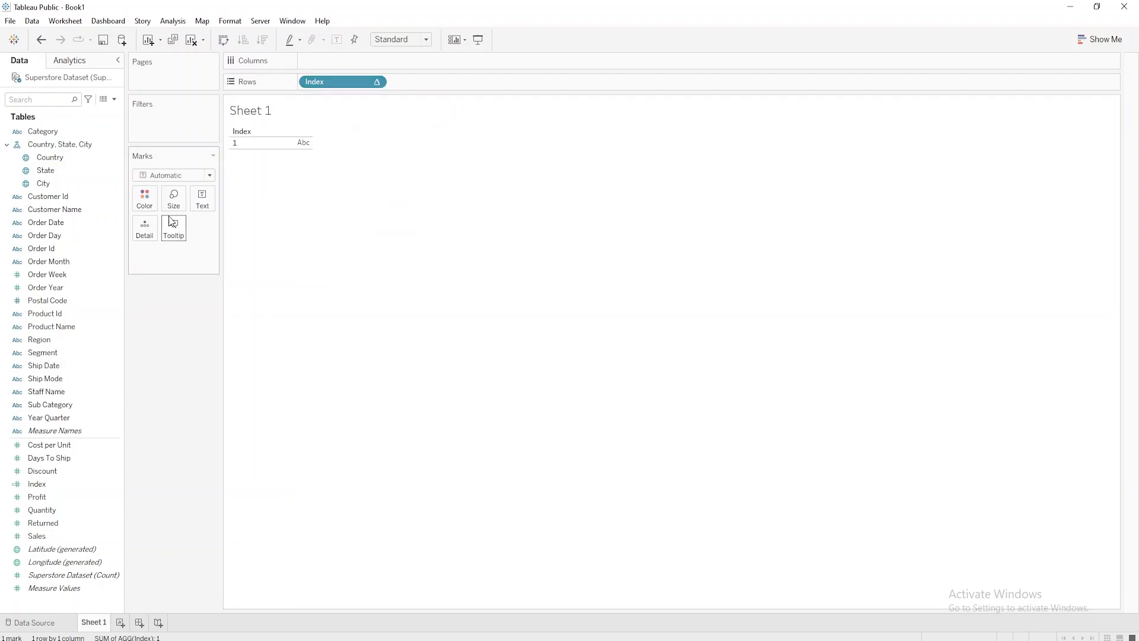
Step: Change the Order Date field's data type to Date and place it on Rows after Index
click(48, 223)
click(17, 223)
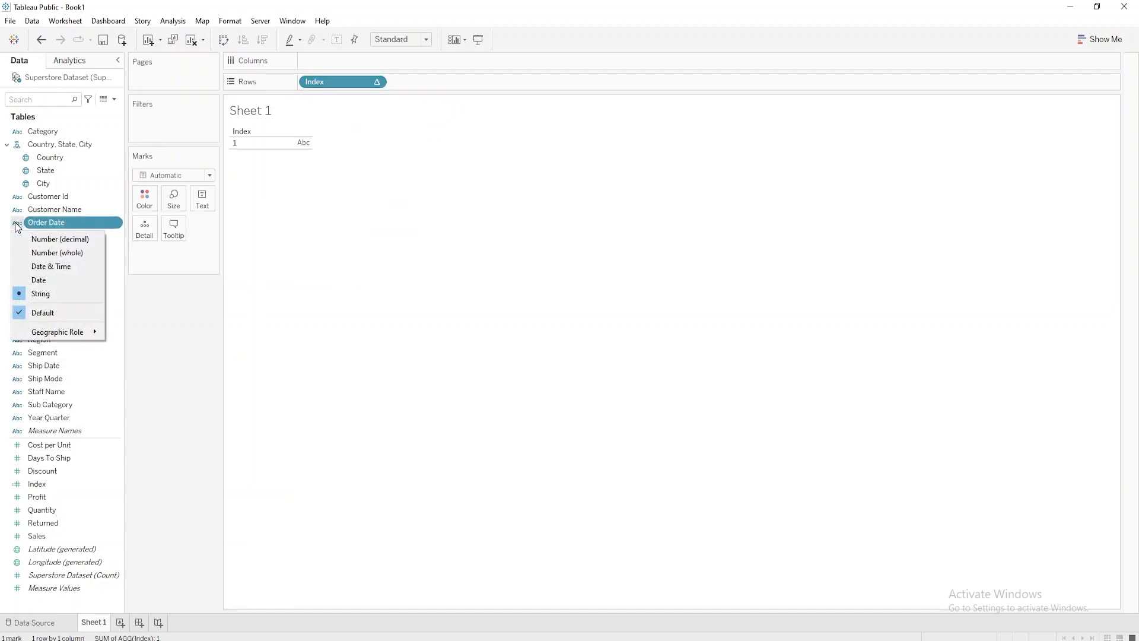
click(37, 280)
drag(51, 223, 446, 84)
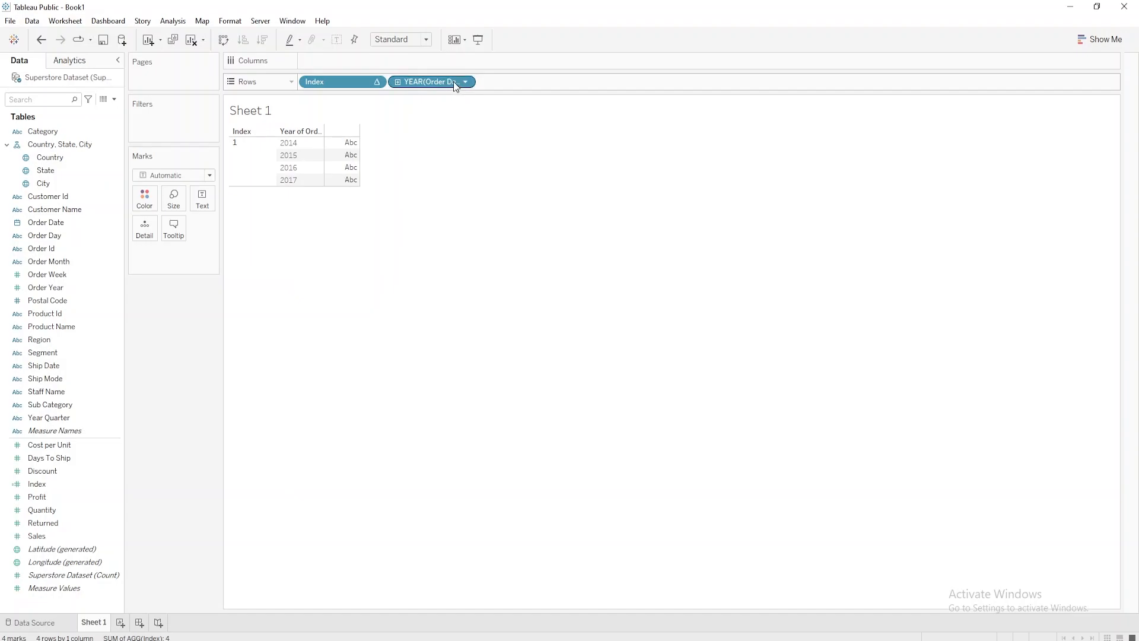
Step: Set the Order Date on Rows to a custom date with Month / Year detail as a date part
click(465, 82)
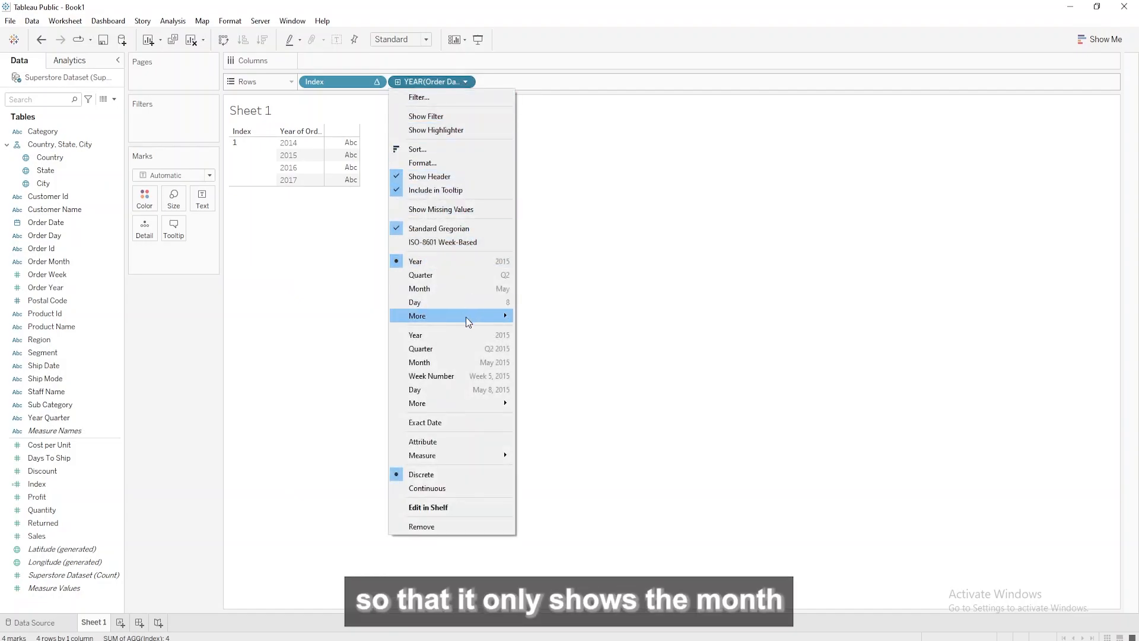
mouse_move(465, 317)
click(536, 350)
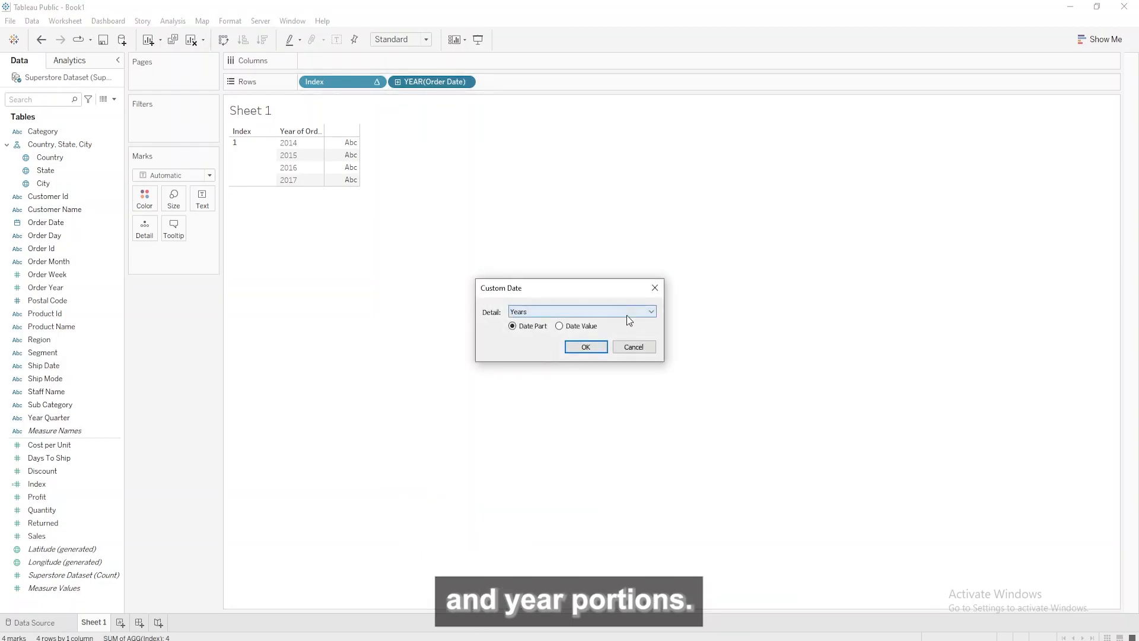
click(628, 313)
click(537, 369)
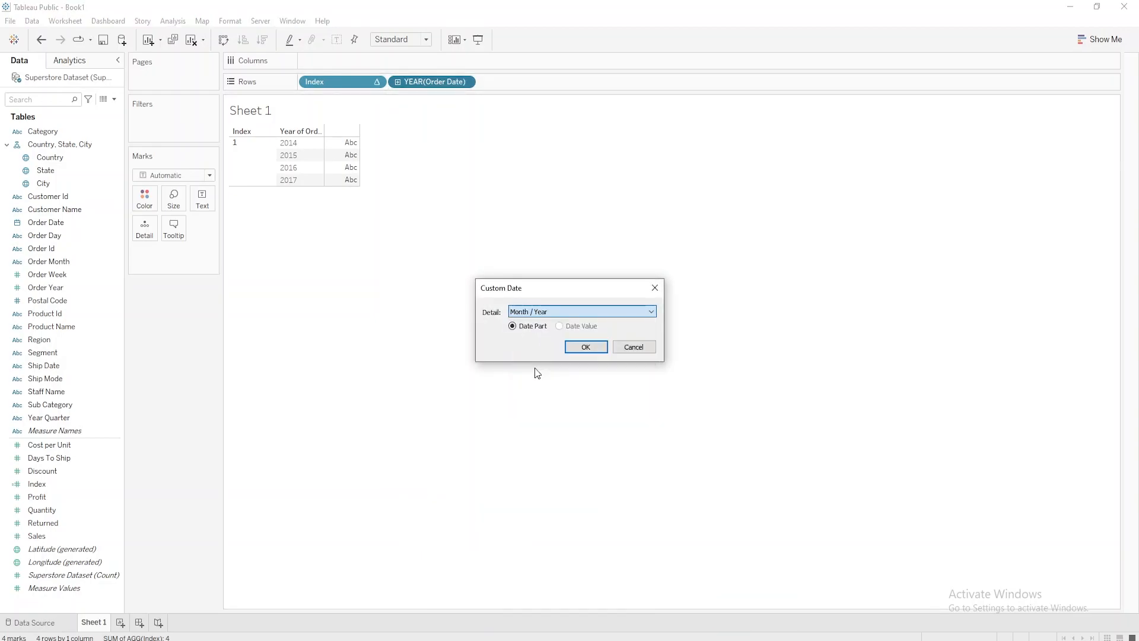
click(582, 345)
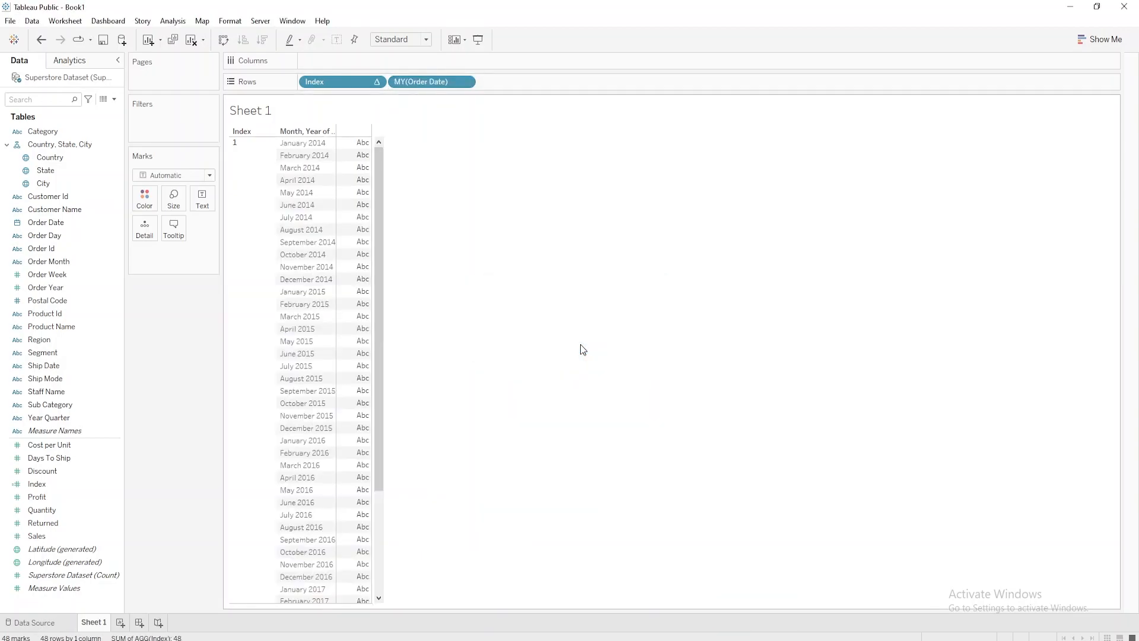
Step: Set the Index table calculation on Rows to compute using Order Date
click(375, 83)
mouse_move(382, 265)
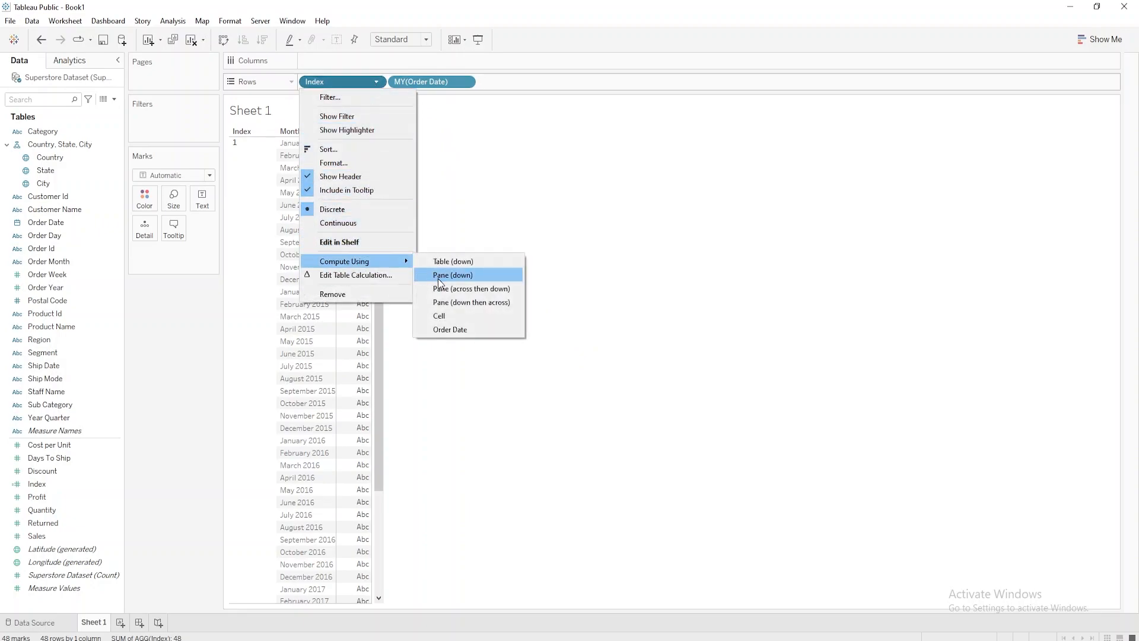
click(507, 331)
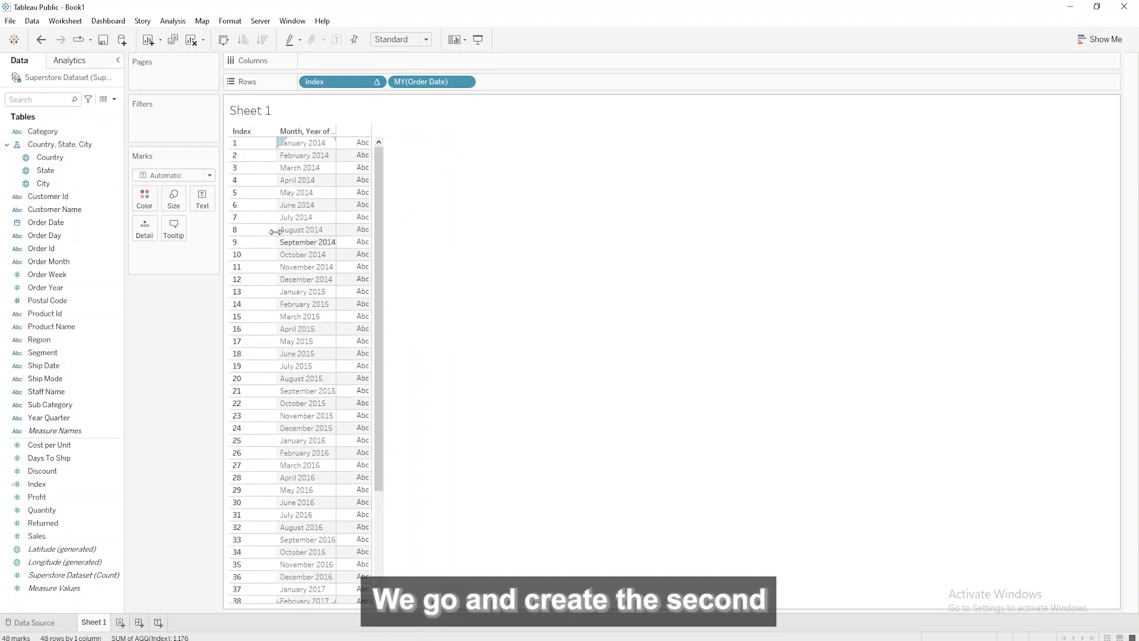
Step: Create a calculated field named Angle with the formula (360/48)*[Index]
click(114, 99)
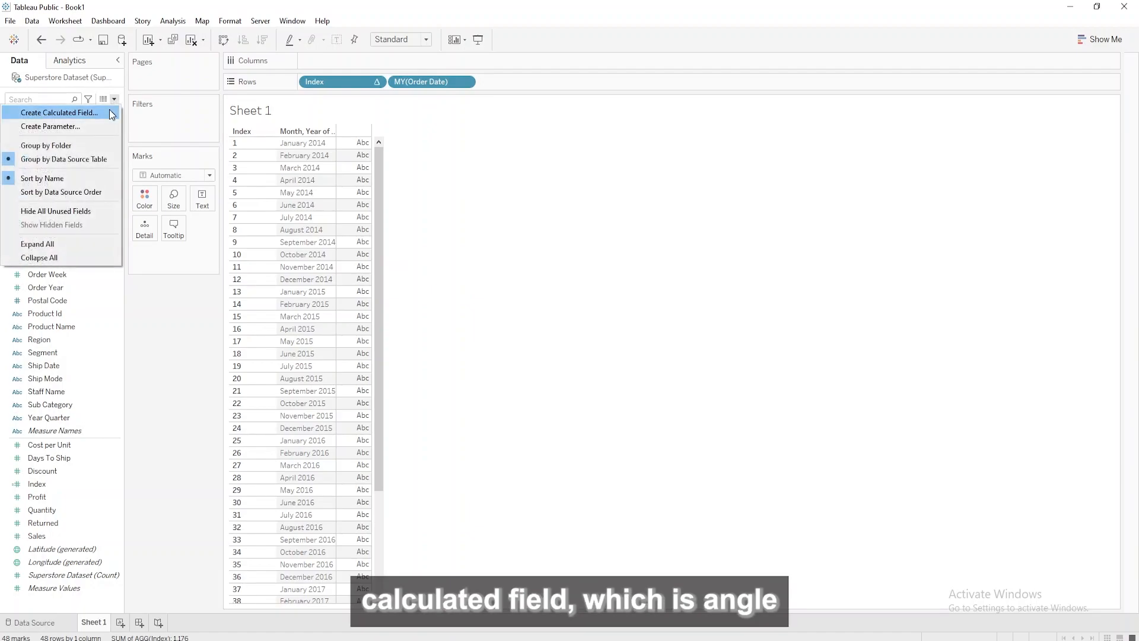
click(108, 110)
text(Angle)
key(Tab)
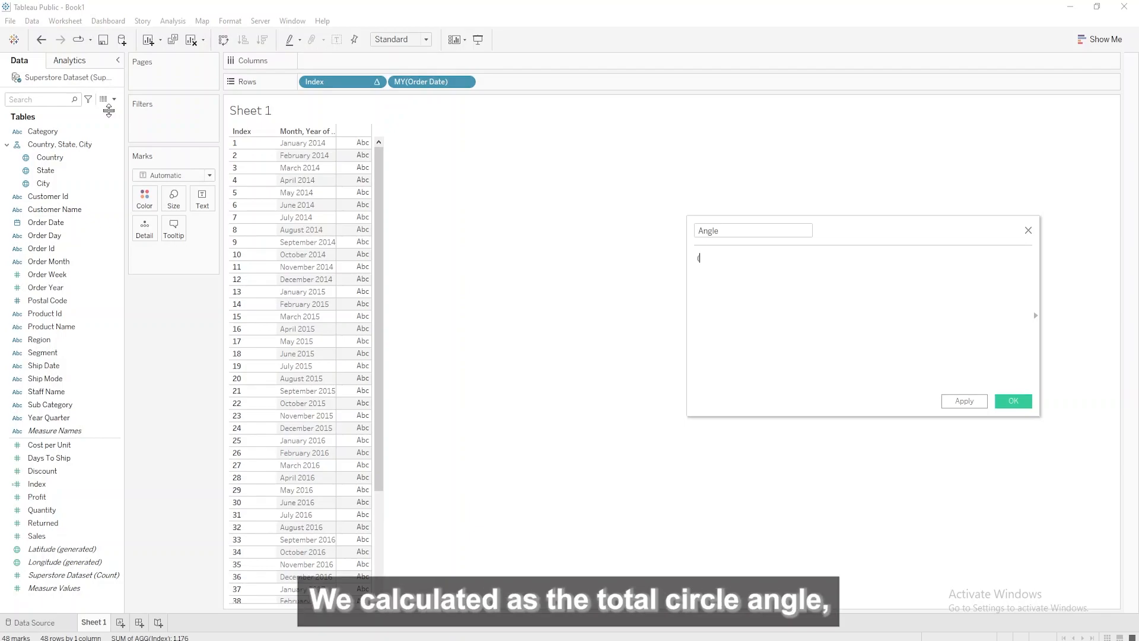
text(60)
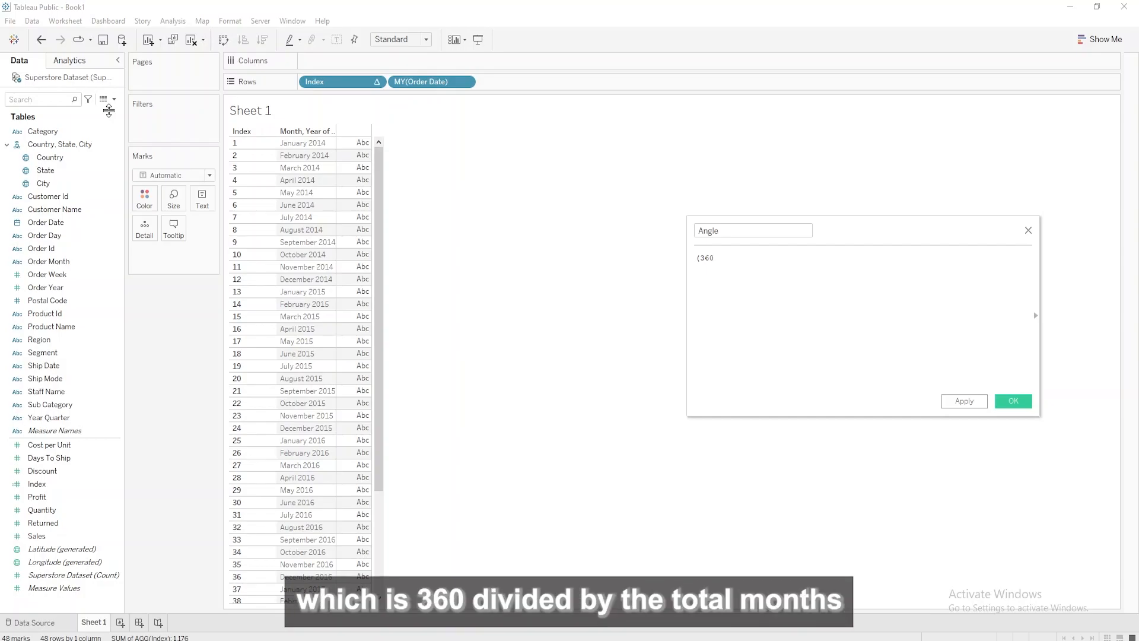
text(/)
drag(375, 190, 460, 356)
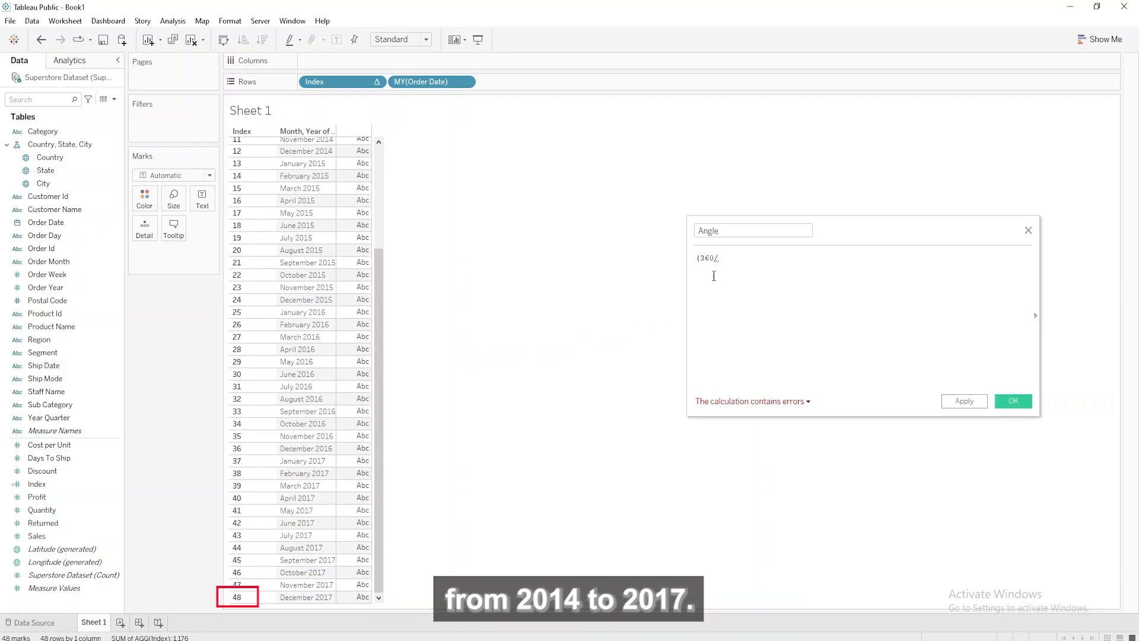
text(48)
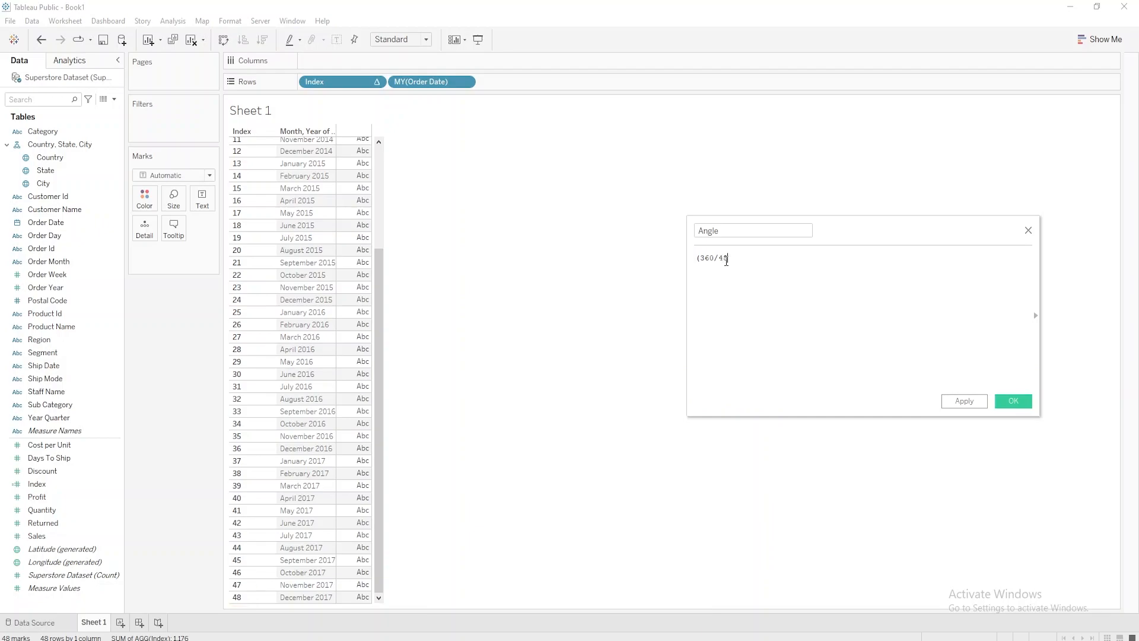
text()*ind)
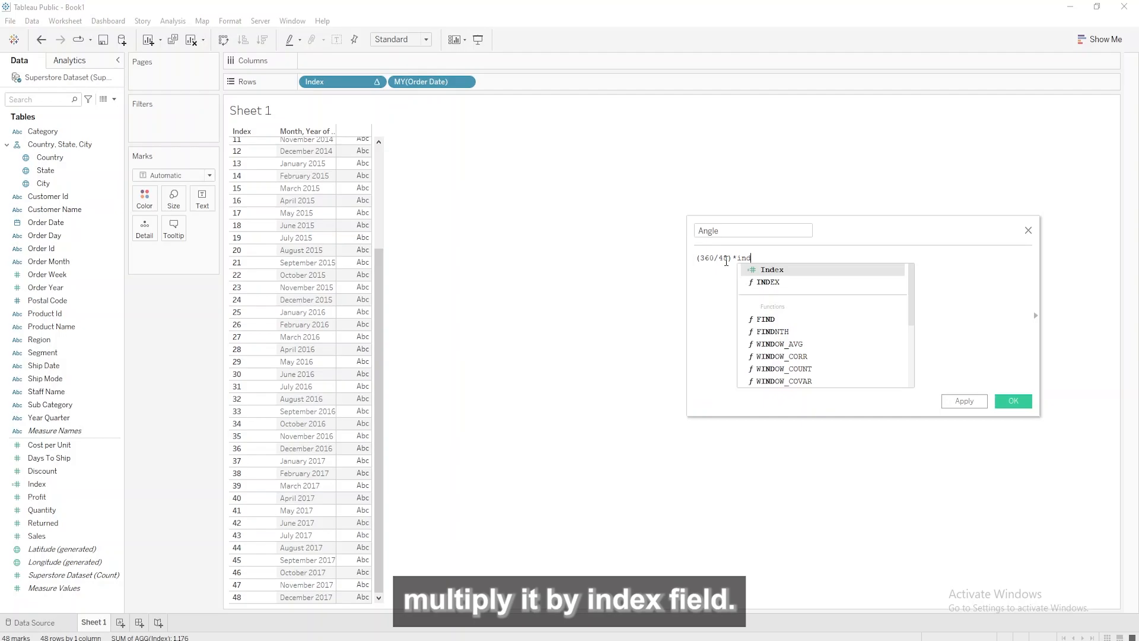
key(Return)
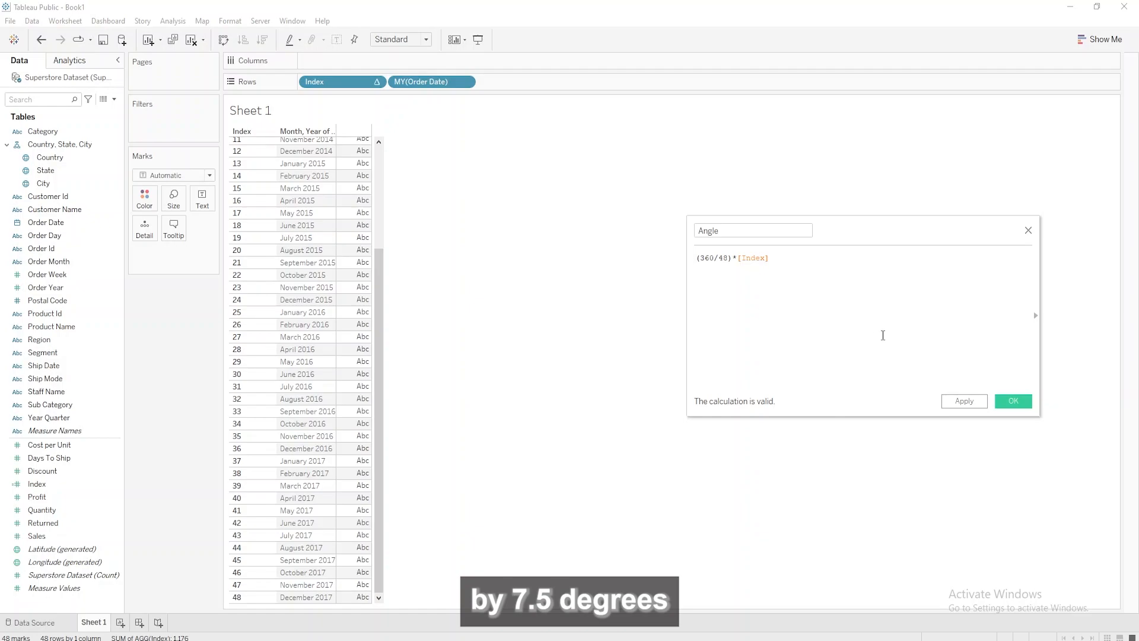
click(1017, 402)
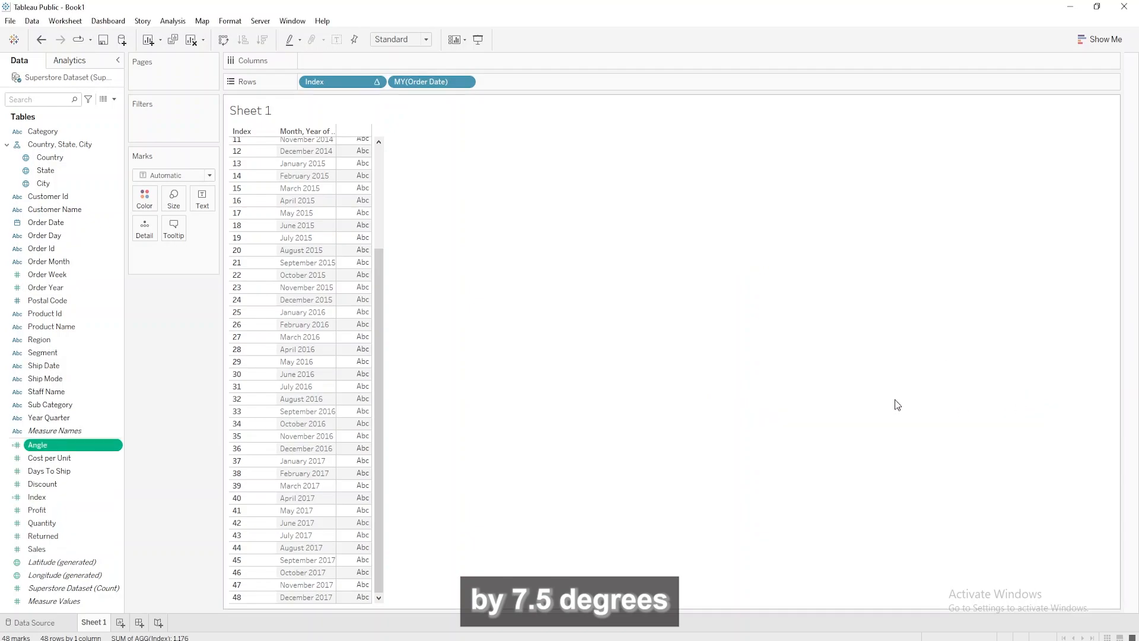
Step: Place the Angle field on Rows after Order Date and convert it to discrete
drag(37, 445, 494, 83)
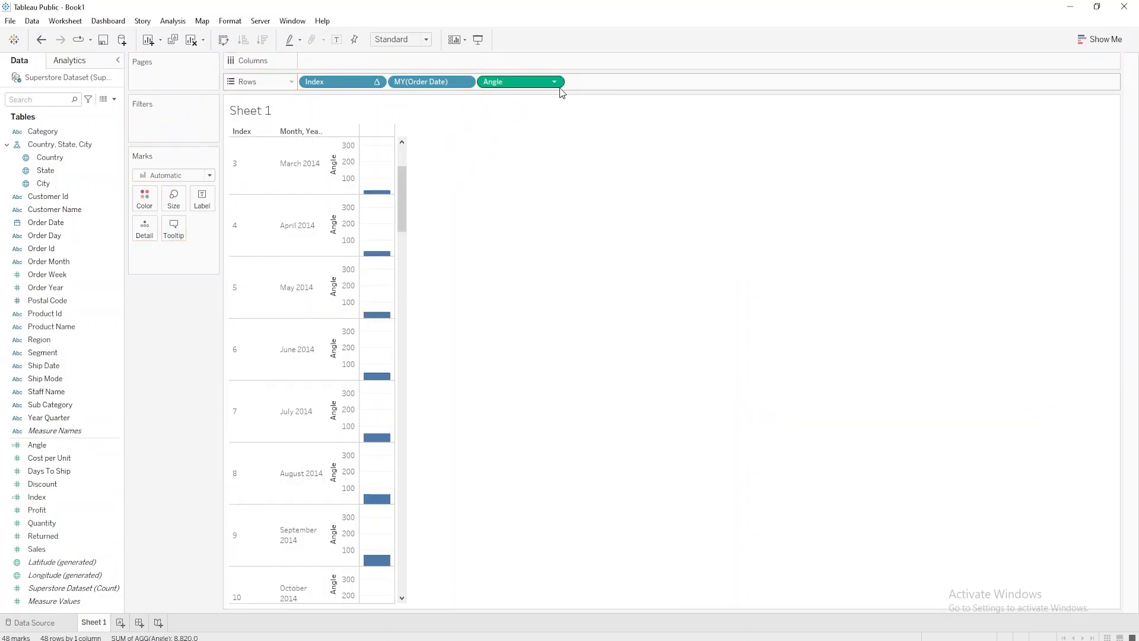
click(554, 81)
click(536, 179)
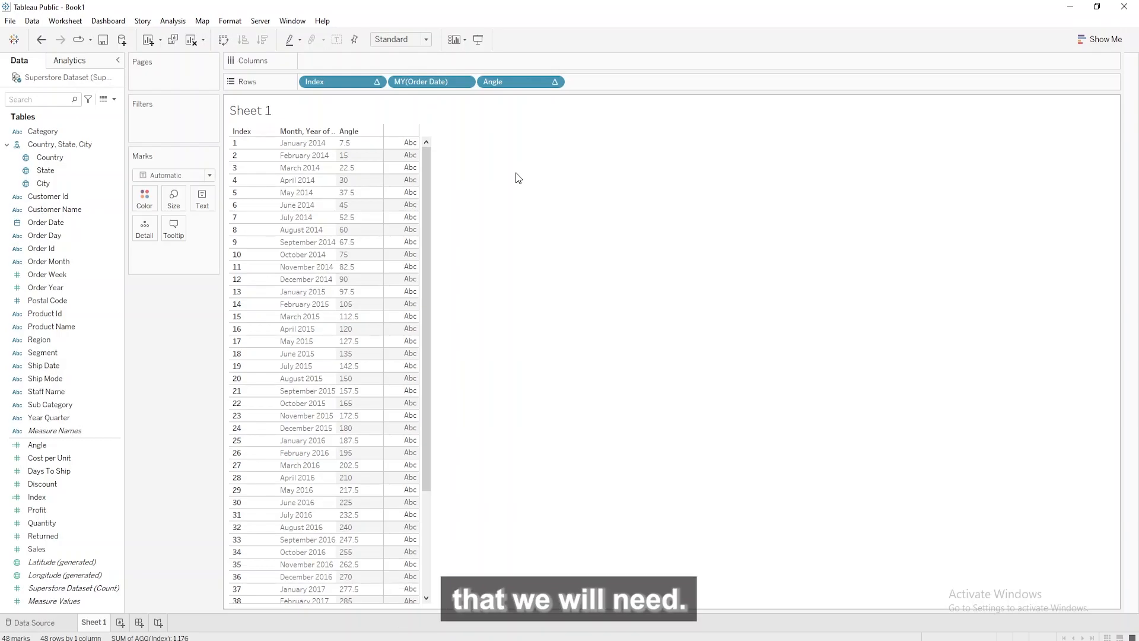
Step: Edit the Angle calculated field to convert its result to radians: RADIANS((360/48)*[Index])
right_click(115, 443)
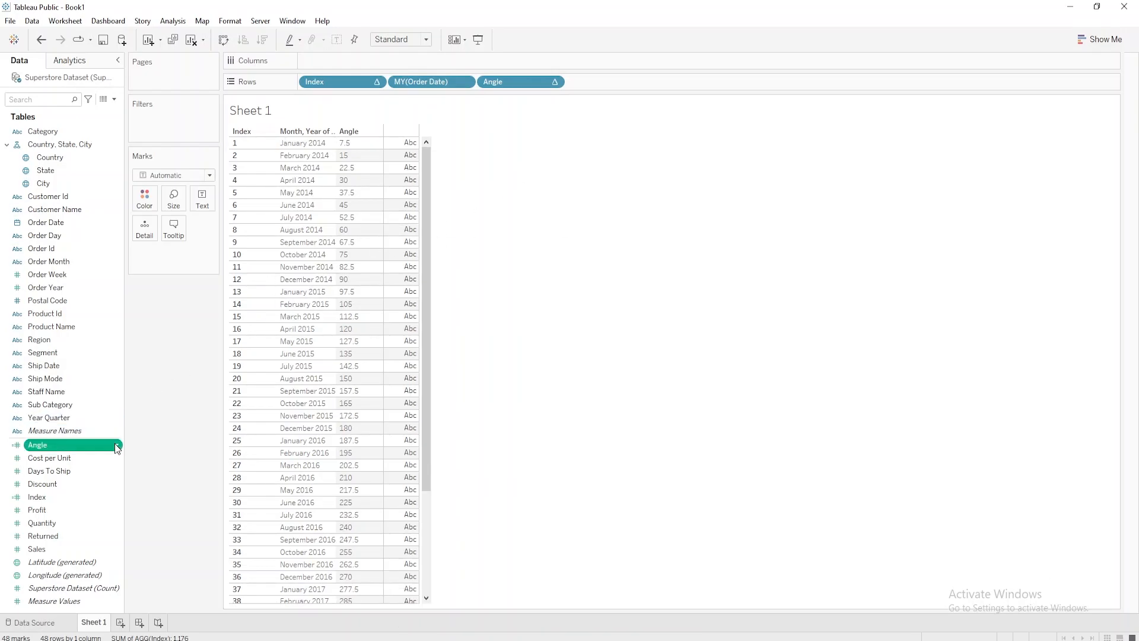
click(203, 247)
triple_click(698, 261)
click(700, 261)
text(()
text(RADIANS)
key(End)
text())
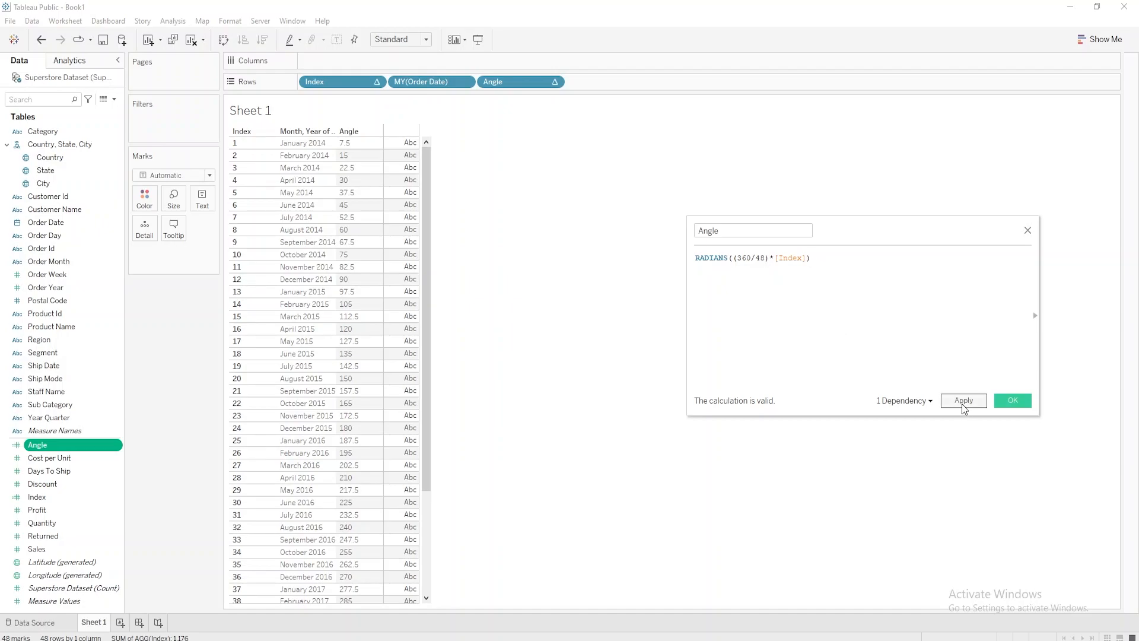
click(962, 401)
click(999, 401)
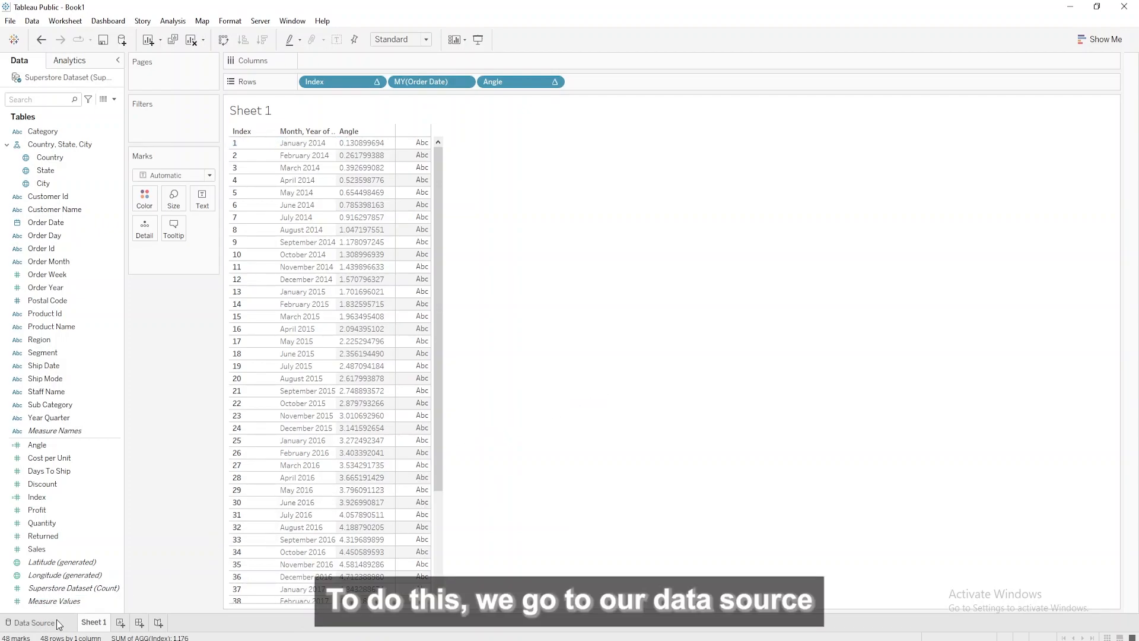
Step: In the data source, convert the Superstore Dataset table to a union with a second copy of Superstore Dataset
click(36, 622)
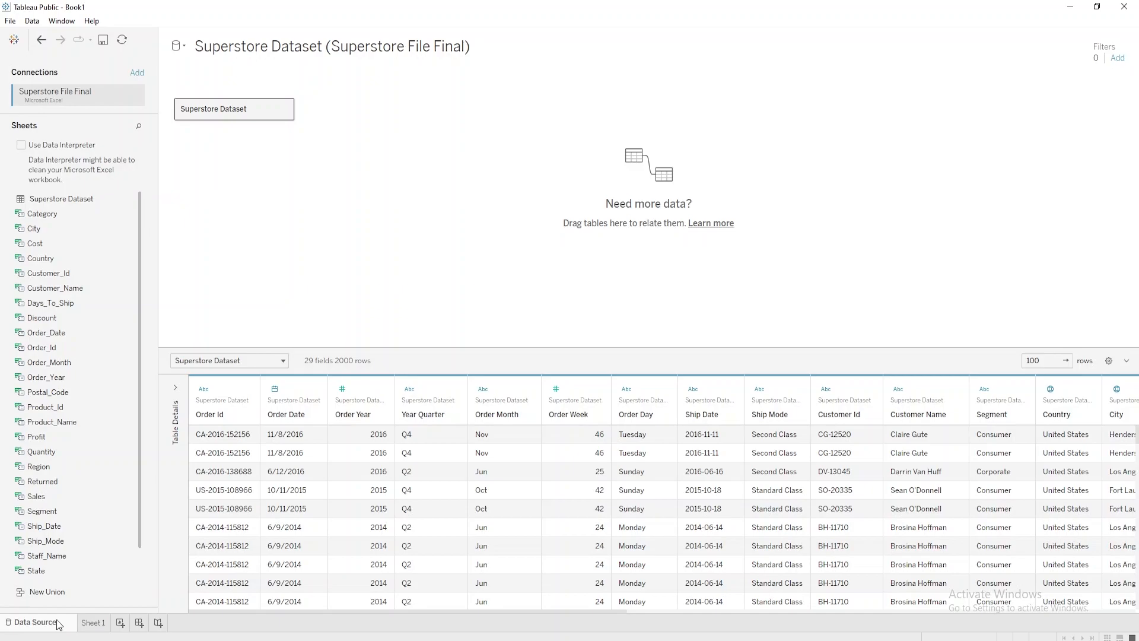
click(284, 111)
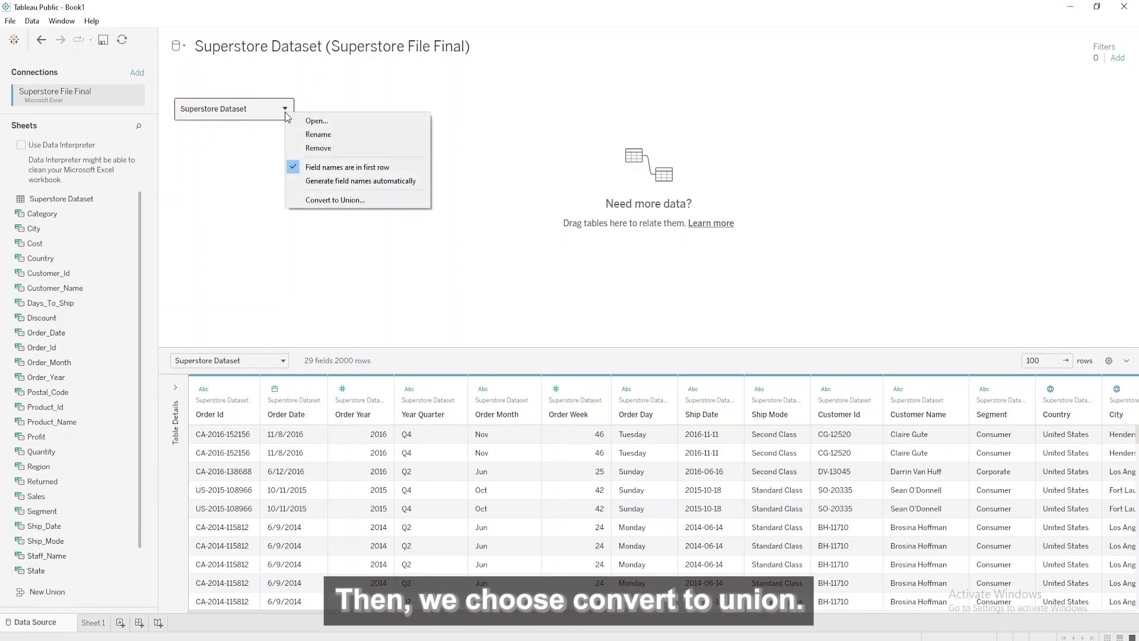
click(311, 199)
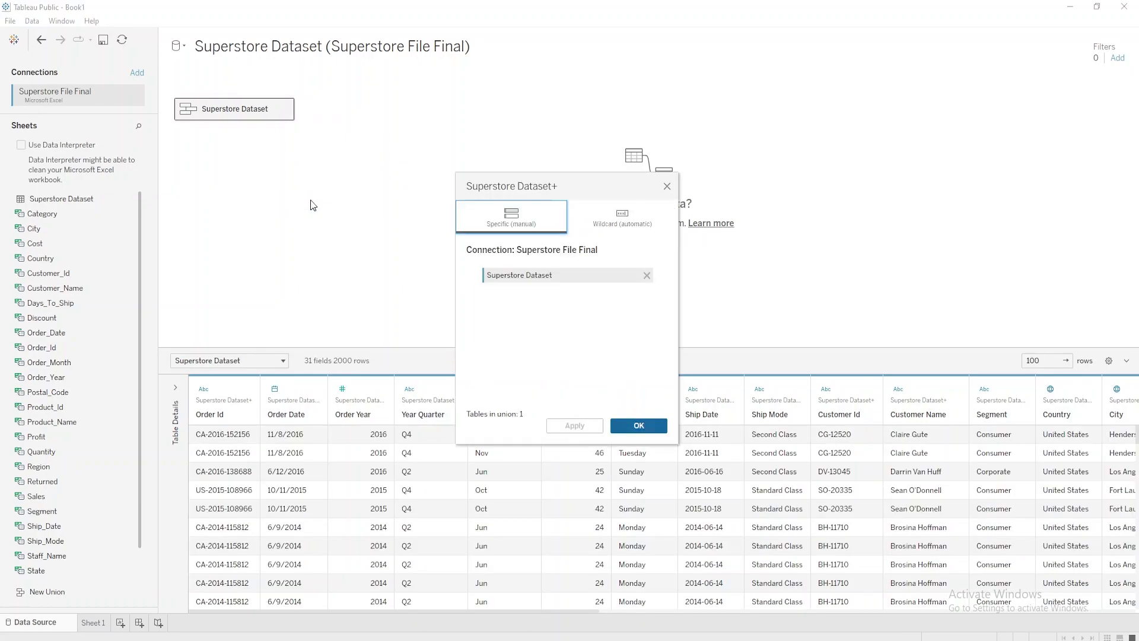
drag(64, 200, 499, 306)
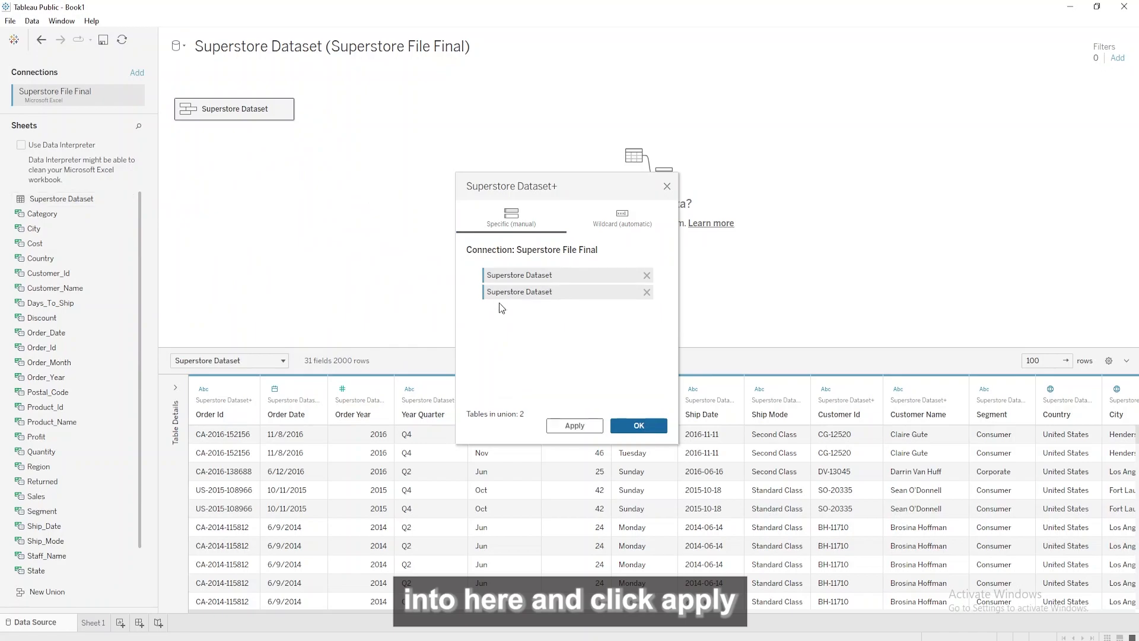
click(575, 424)
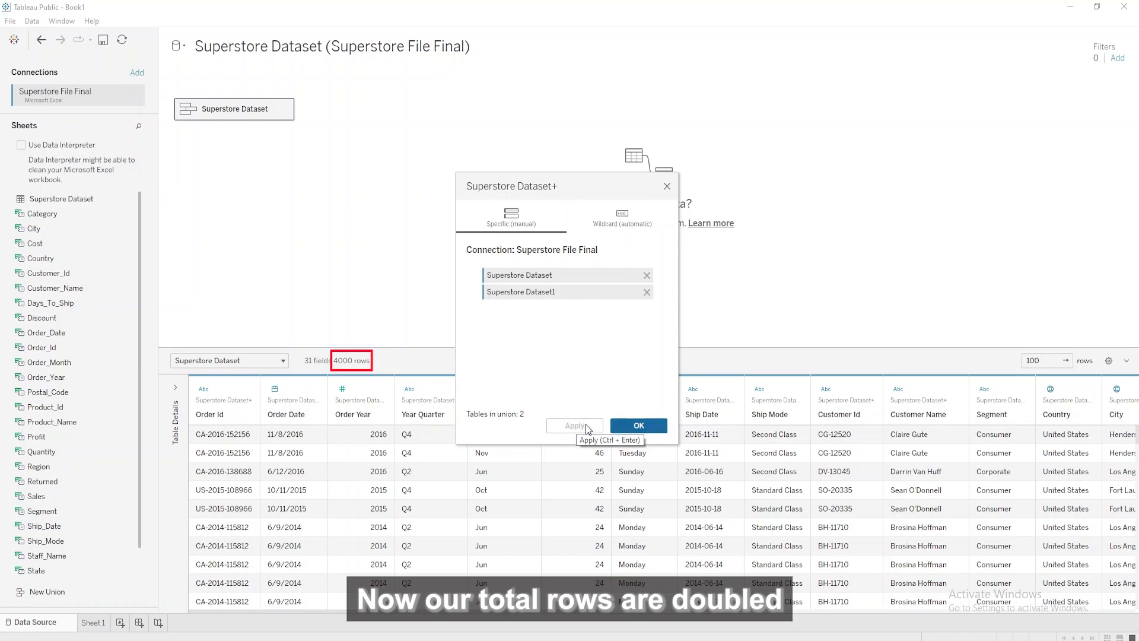
click(633, 425)
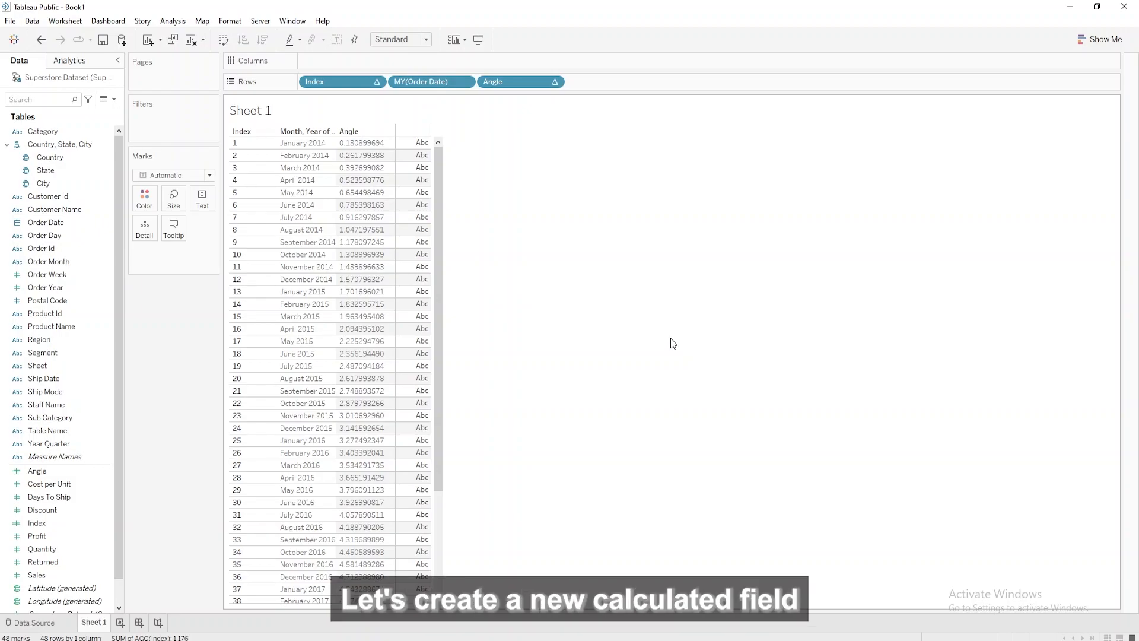
Step: Create a calculated field named Path Order with the formula CASE [Table Name] WHEN "Superstore Dataset" THEN 0 ELSE 1 END
click(114, 99)
click(101, 112)
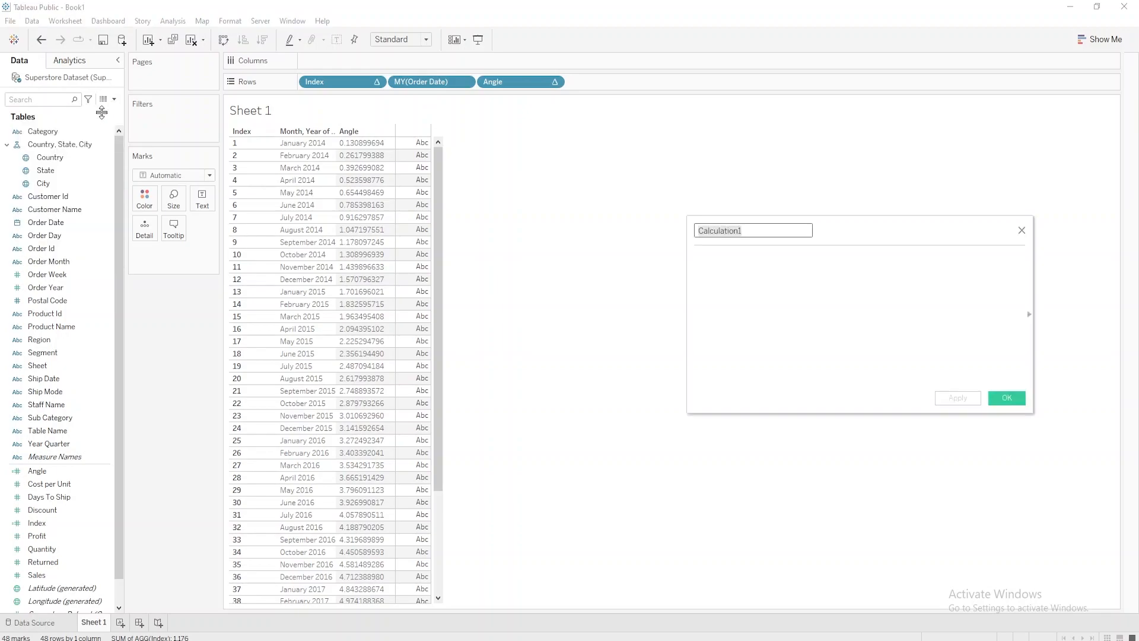
text(Path Order)
key(Tab)
text(CASE )
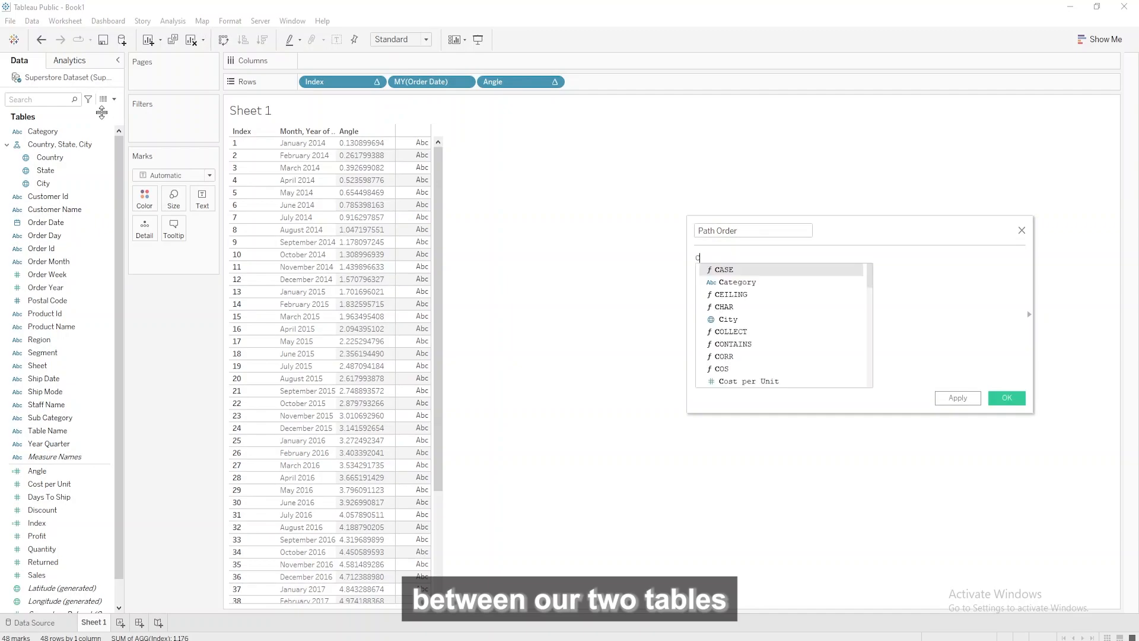
text([Table Name])
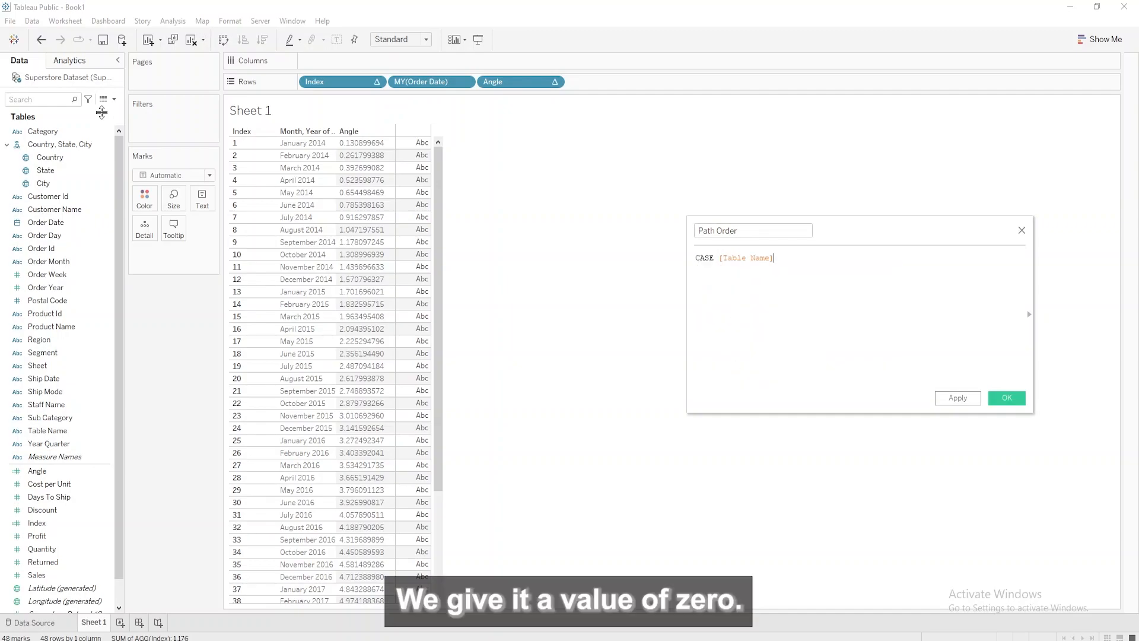
key(Return)
text(WHEN "Superstore Dataset")
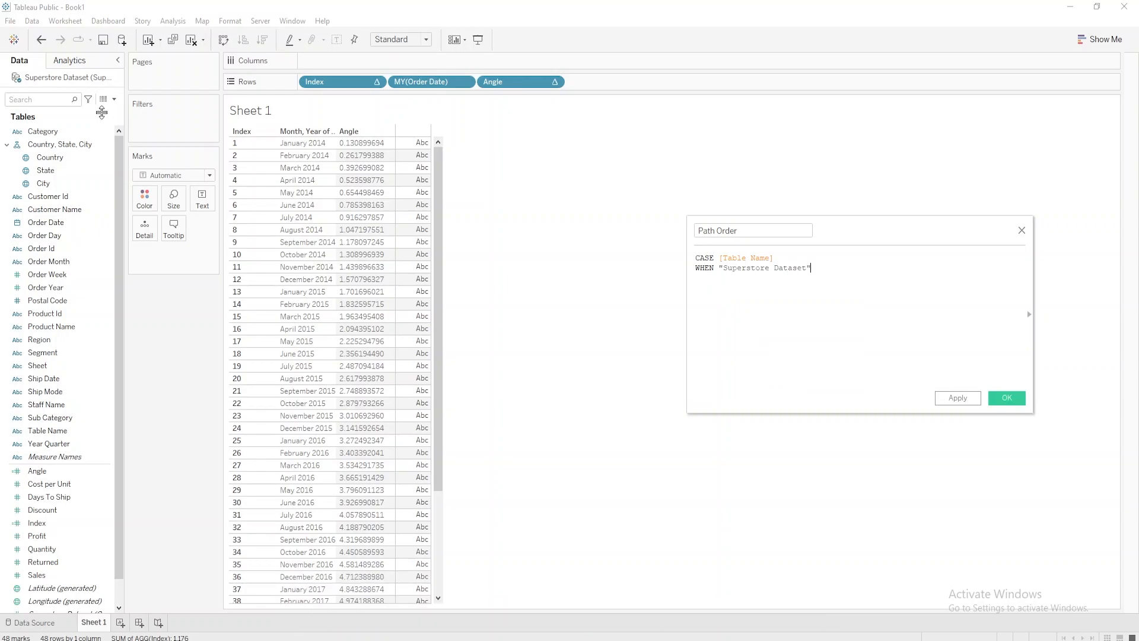
text( THEN 0)
key(Return)
text(ELSE 1)
key(Return)
text(END)
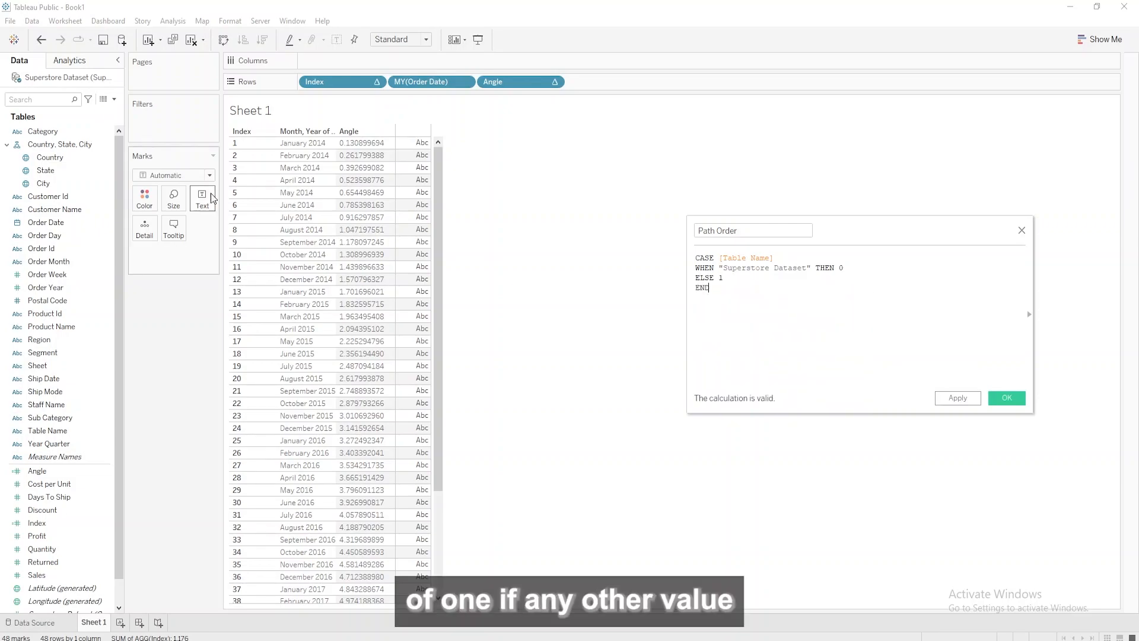
click(1004, 398)
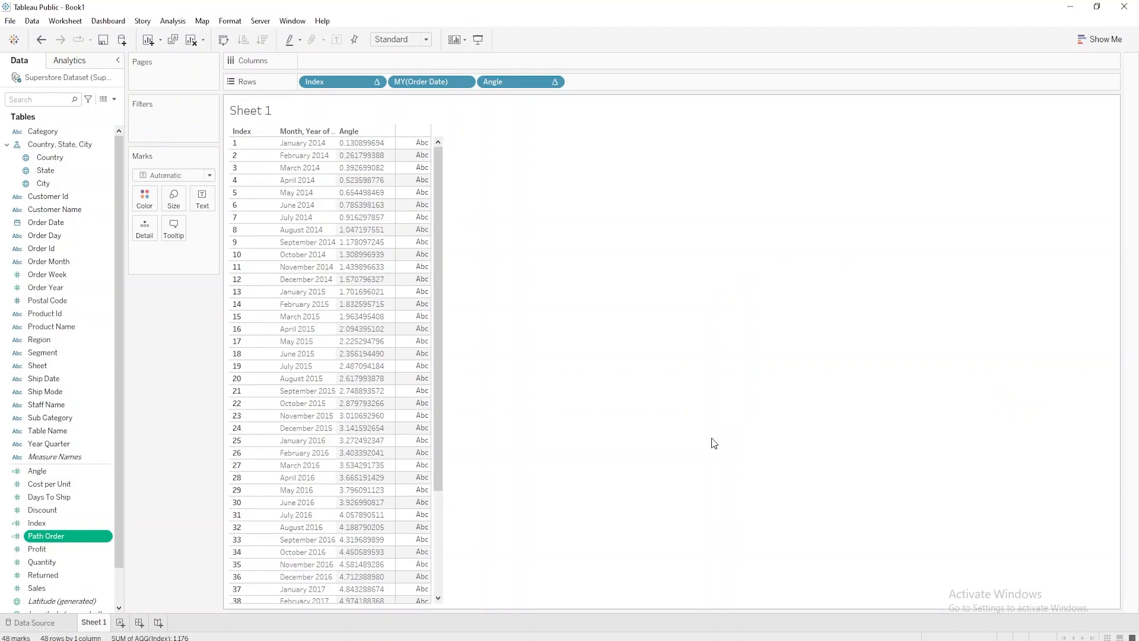
Step: Convert Path Order to a dimension and place it on Rows after Angle as a discrete field
click(109, 537)
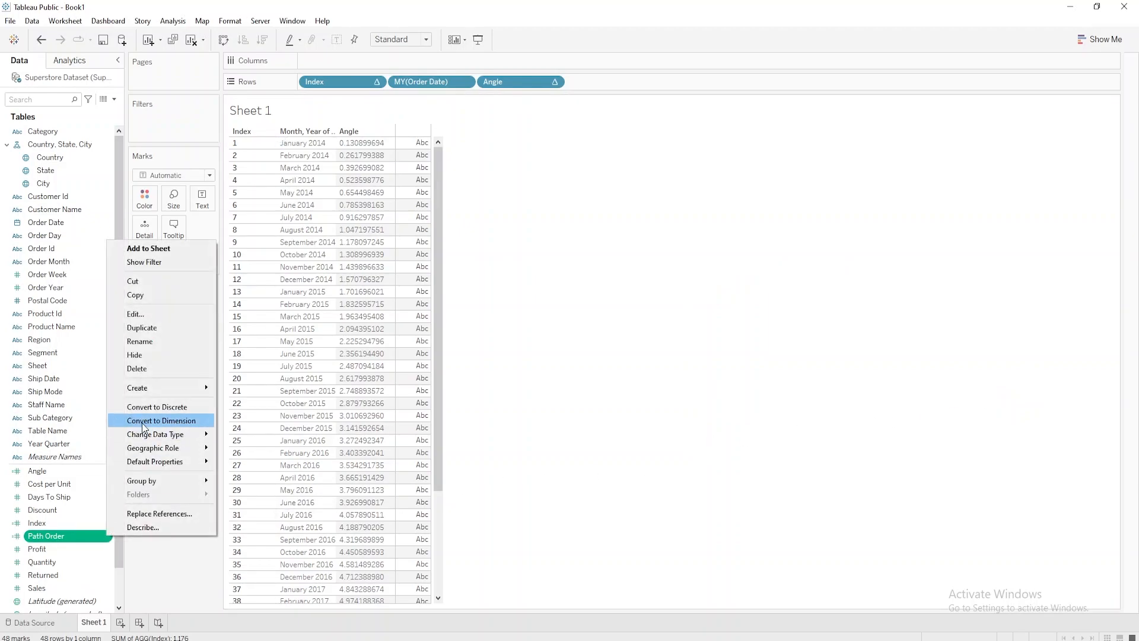
click(160, 420)
drag(81, 300, 647, 89)
click(643, 83)
click(644, 83)
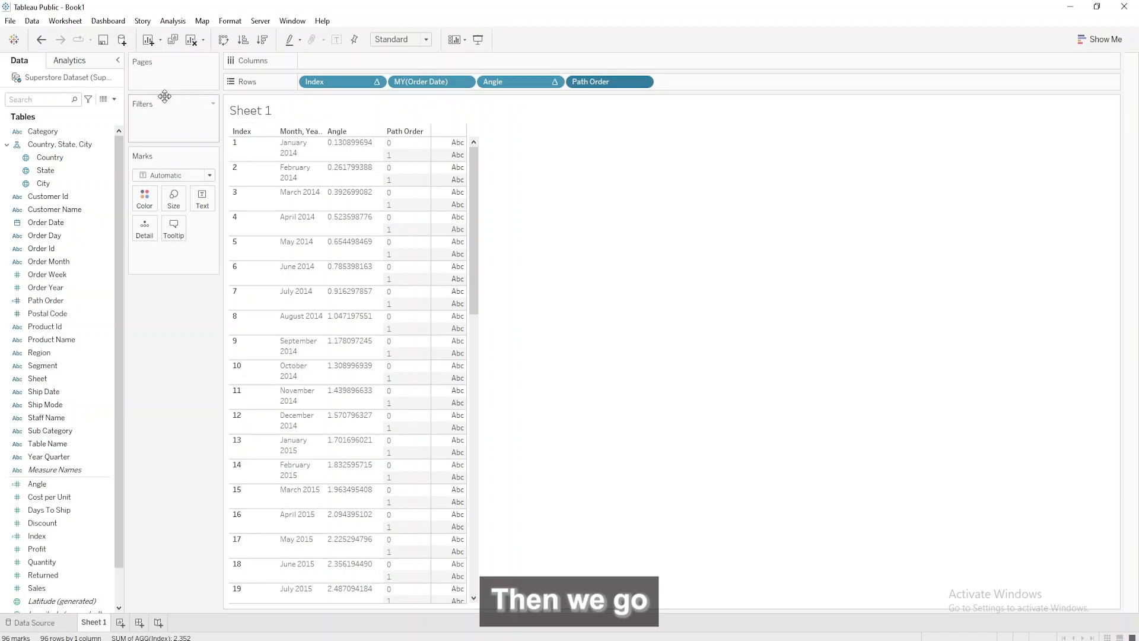
Step: Create a float parameter named Inner Radius with a current value of 20000
click(114, 100)
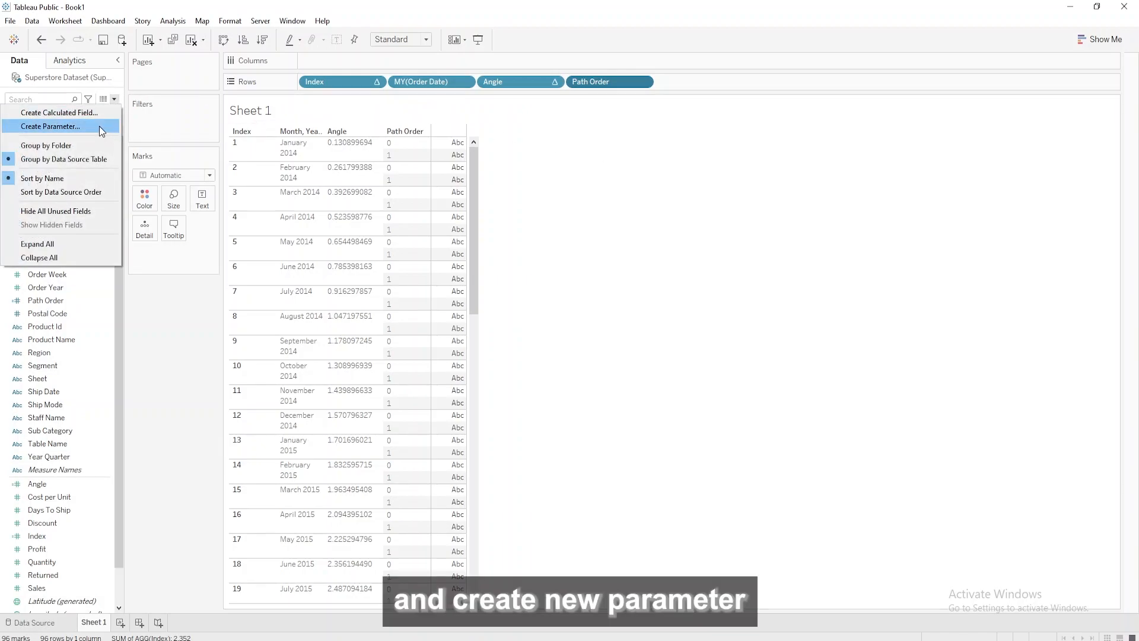
click(99, 126)
key(ctrl+a)
text(Inner)
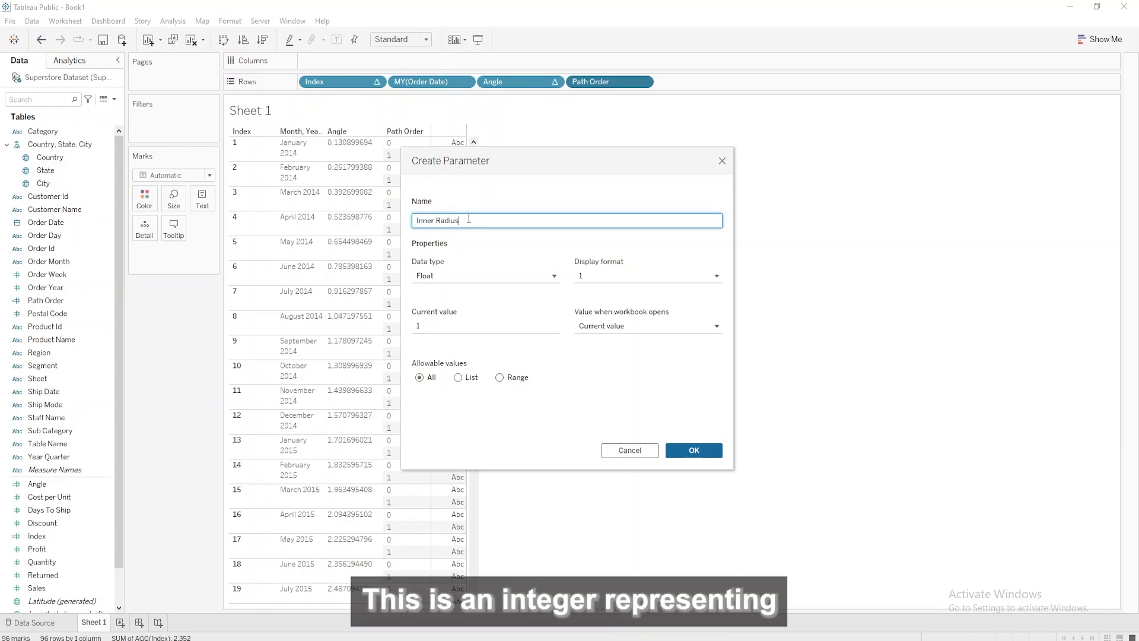
click(454, 326)
text(20000)
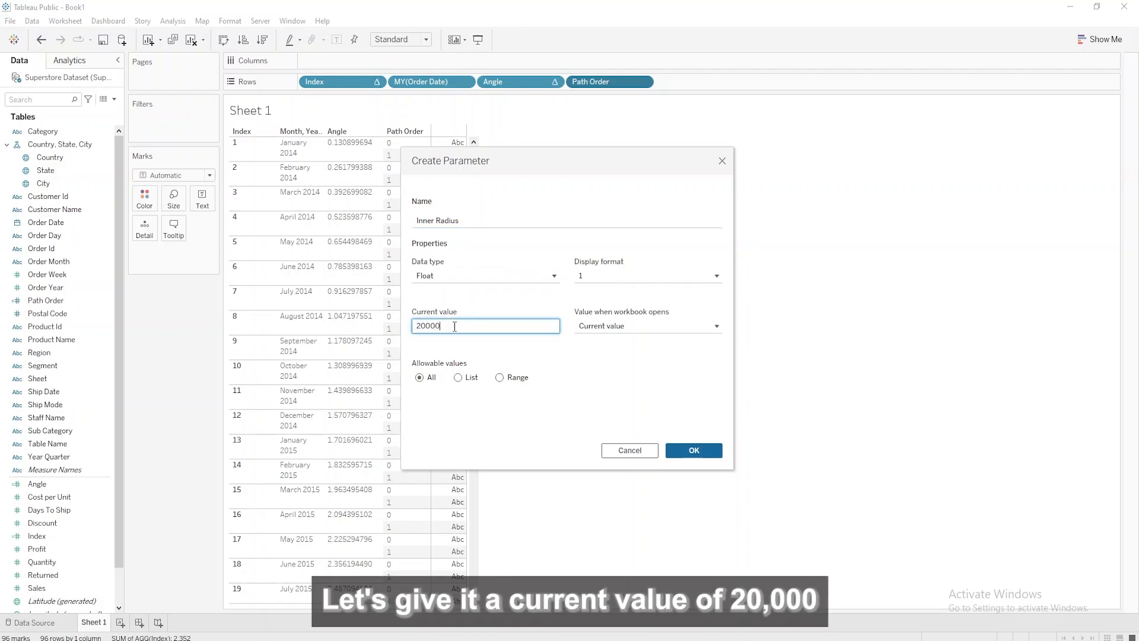
click(711, 454)
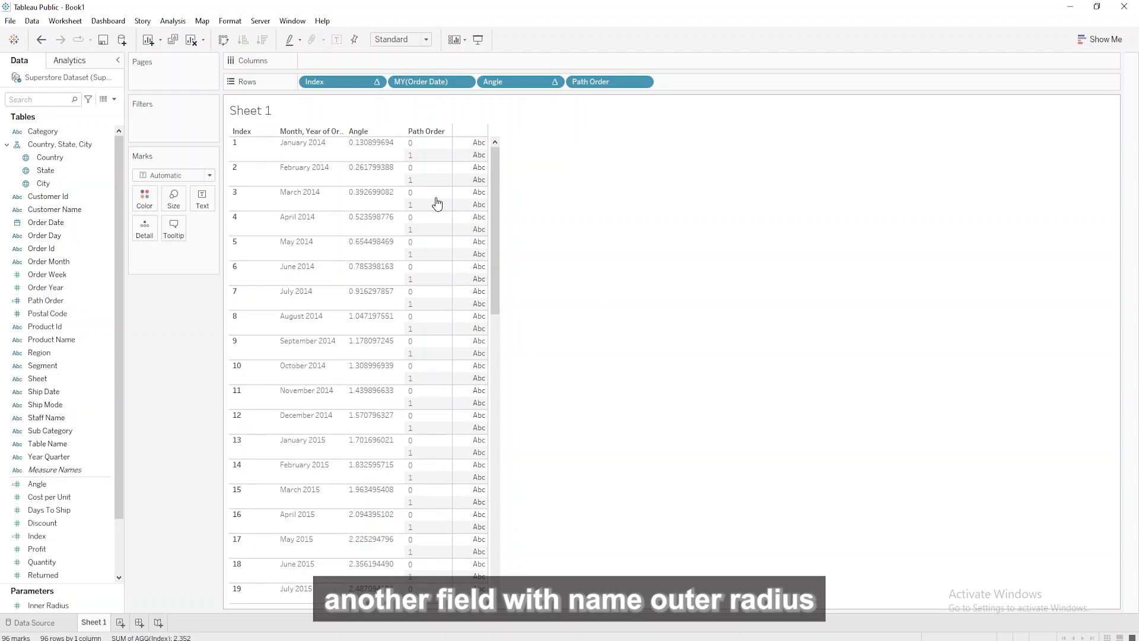
Step: Start a calculated field named Outer Radius with the formula CASE [Path Order] WHEN 0 THEN [Inner Radius]
click(115, 99)
click(113, 109)
text(Outer Radius)
key(Tab)
text(CASE)
text( [P)
key(Return)
key(Return)
text(WHEN 0)
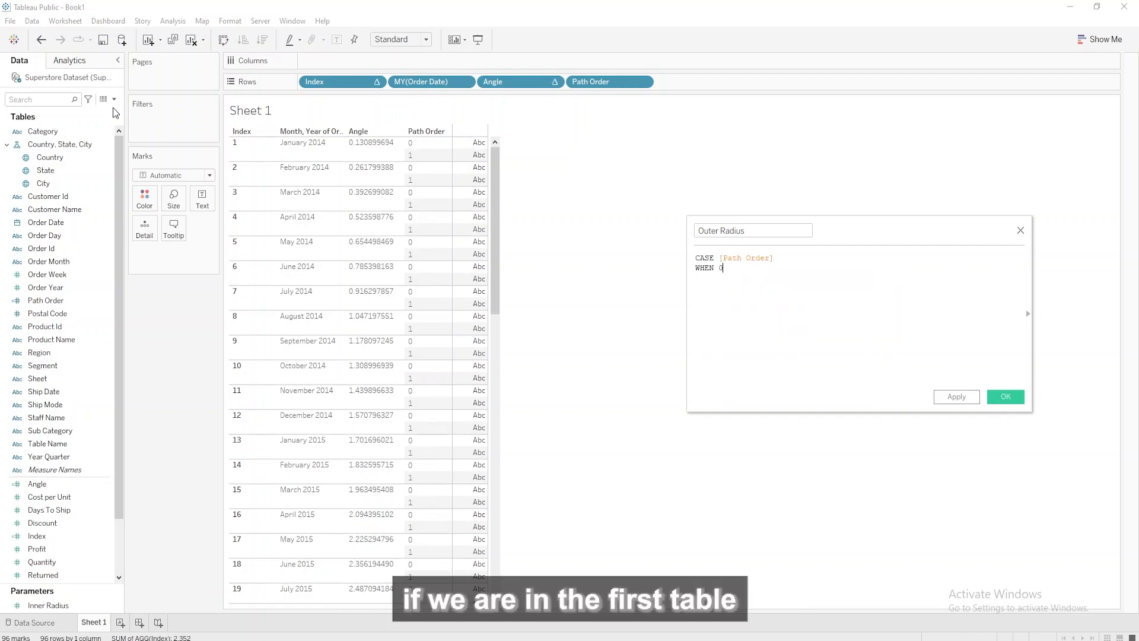
key(Return)
text(THEN)
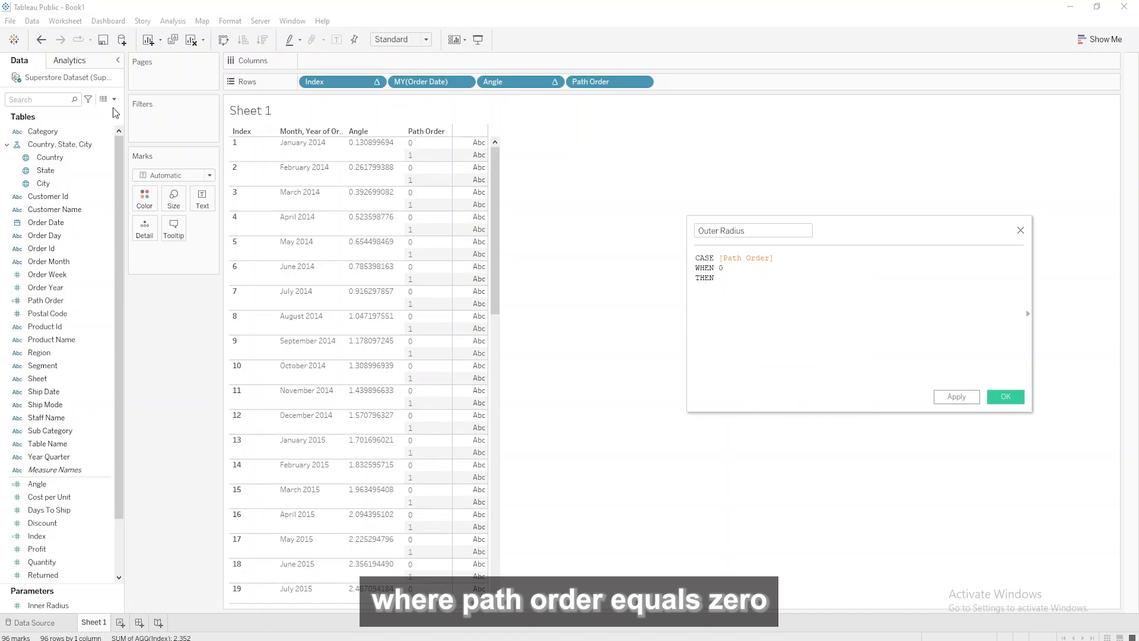
drag(48, 605, 736, 301)
Step: Complete the Outer Radius formula with ELSE [Inner Radius] plus a FIXED SUM([Sales]) per Order Date year and month, close it with END, and save it
key(Return)
text(ELSE)
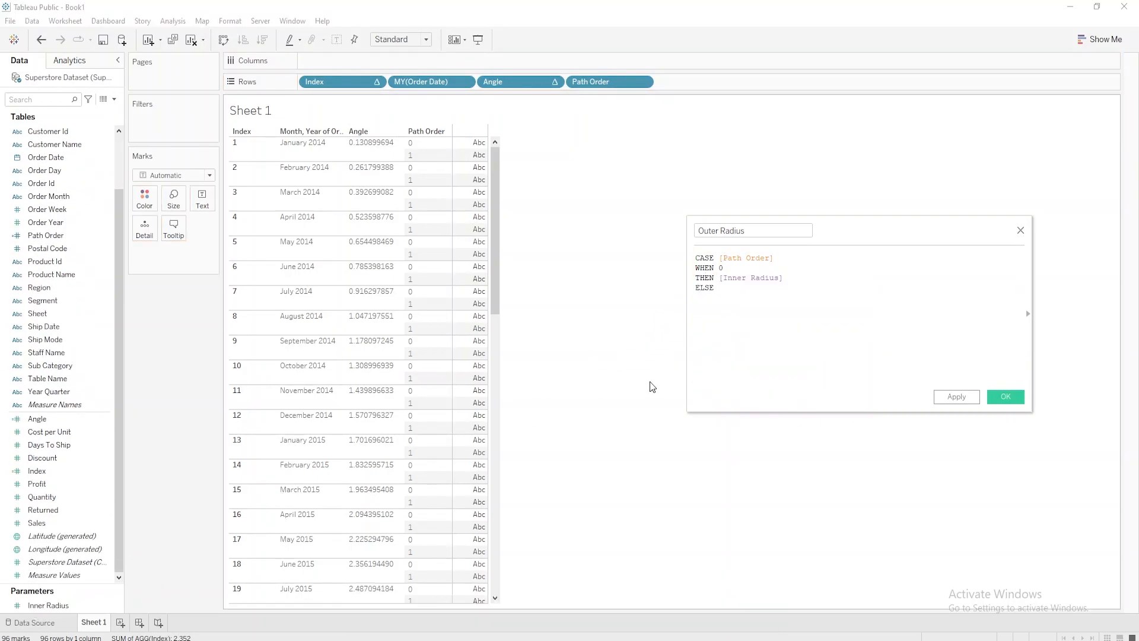
key(Return)
drag(48, 605, 771, 300)
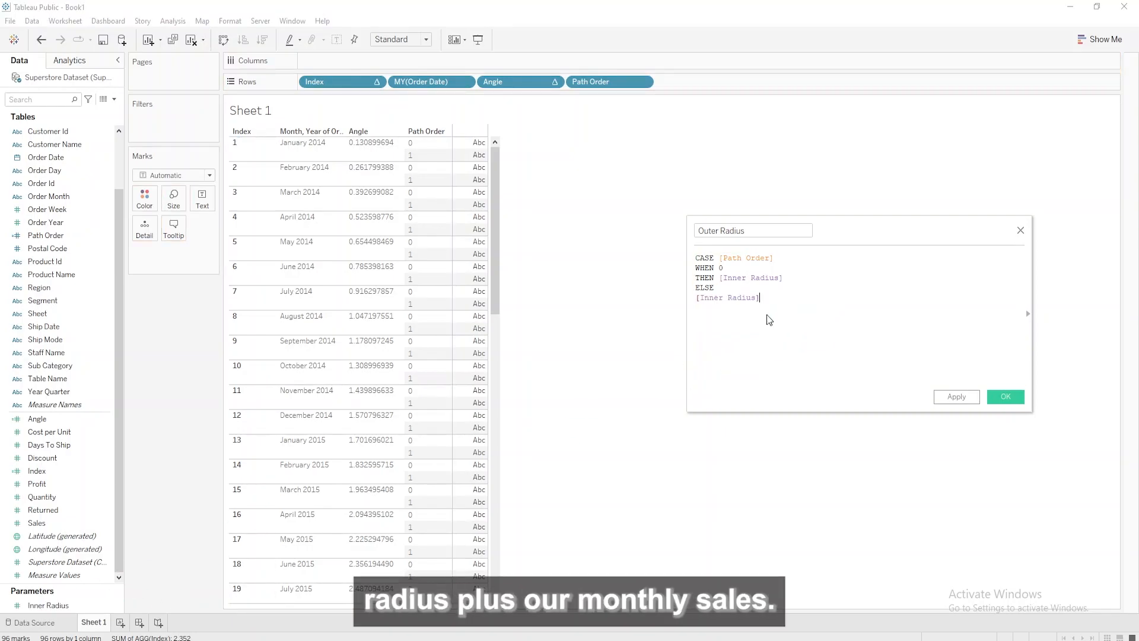
text(+ { FIXED)
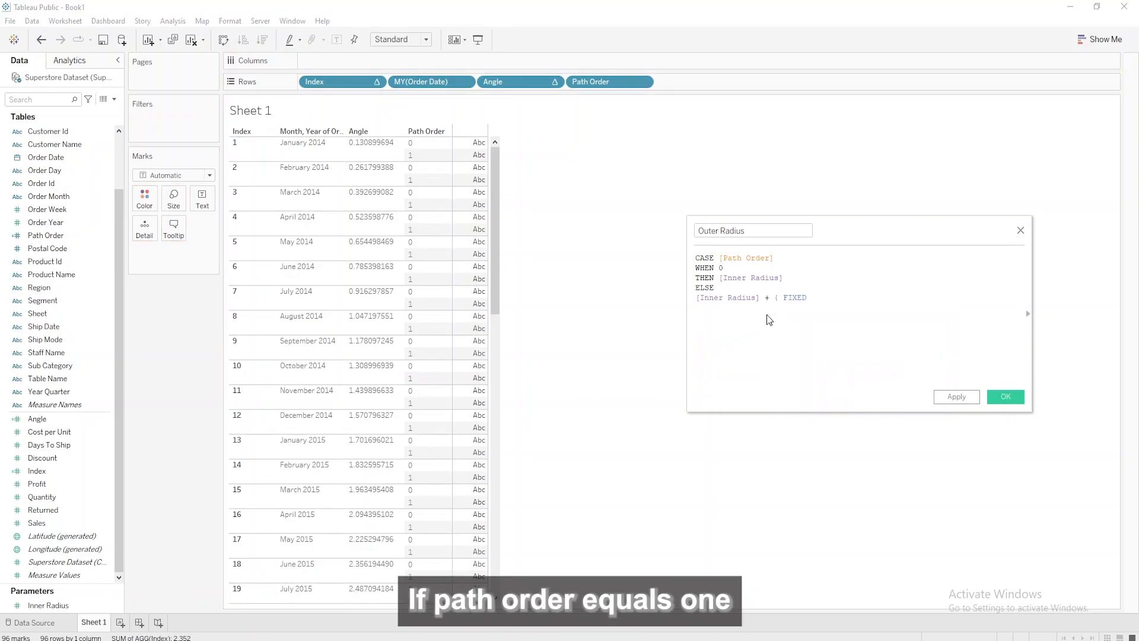
drag(440, 83, 843, 324)
text(: sum([Sales])))
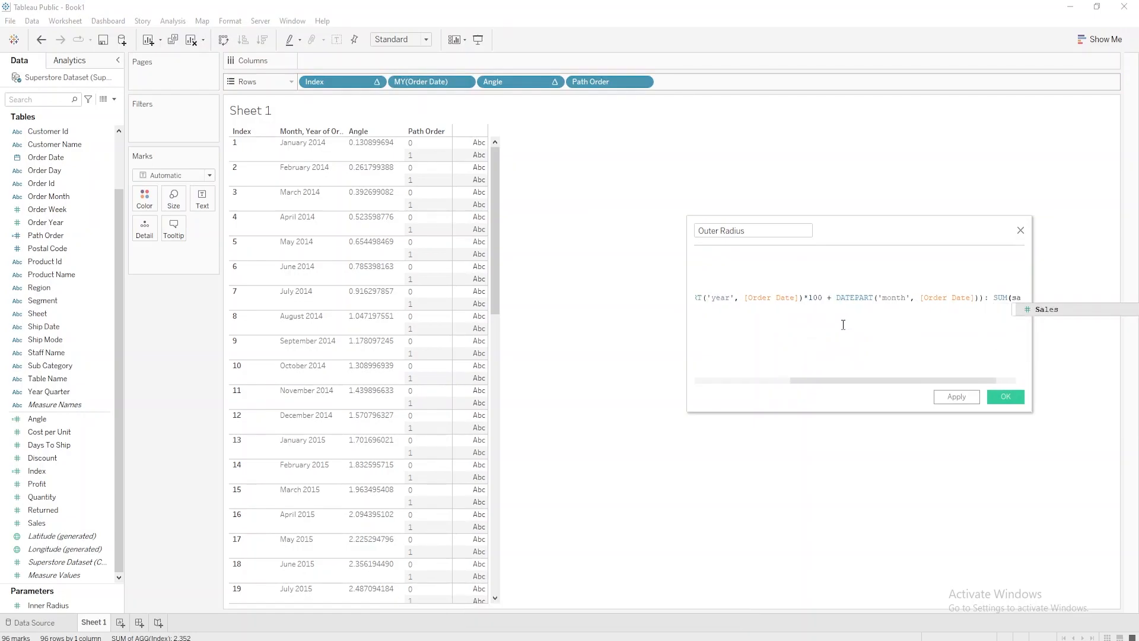
key(Return)
text(END)
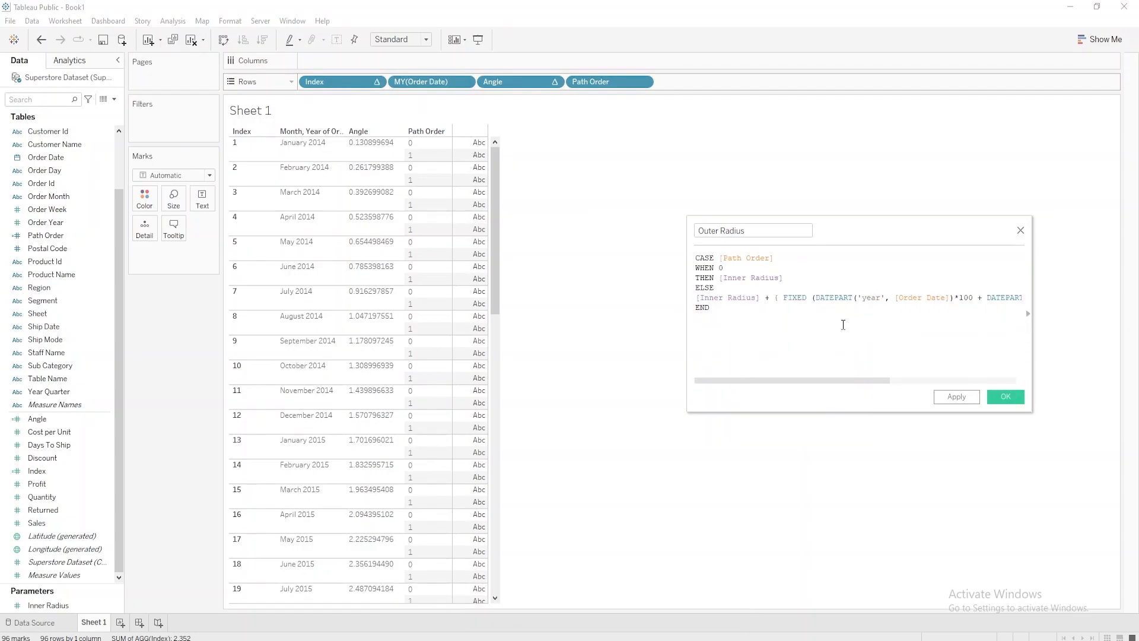
click(1002, 397)
Step: Place Outer Radius on Rows after Path Order, make it discrete, and aggregate it as Minimum
drag(63, 483, 712, 81)
click(732, 83)
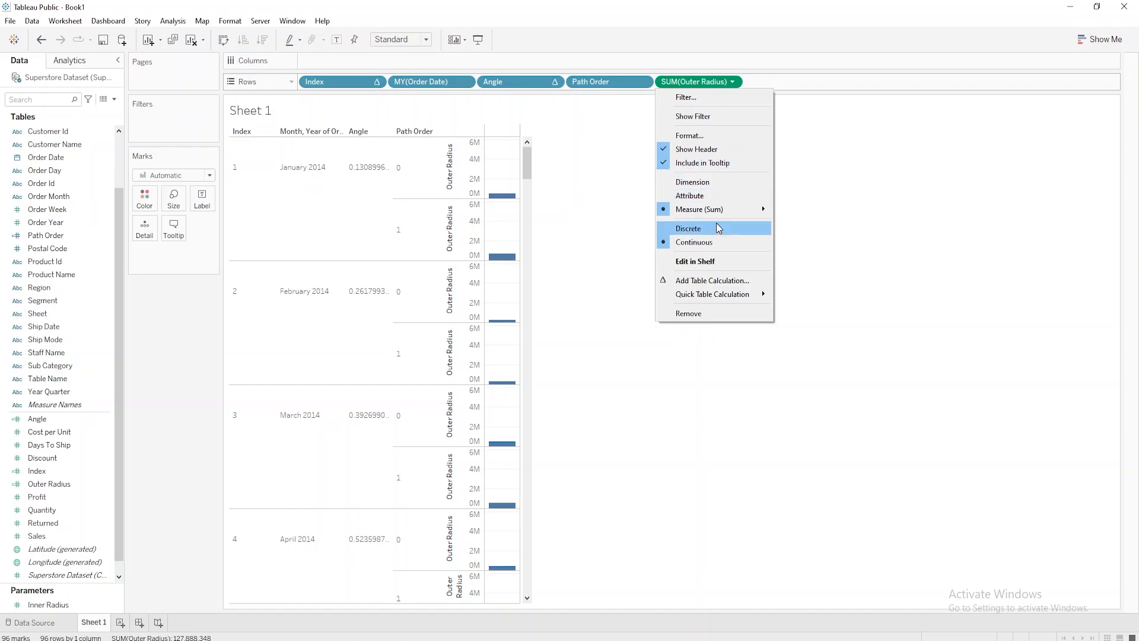
click(691, 229)
click(732, 82)
mouse_move(738, 235)
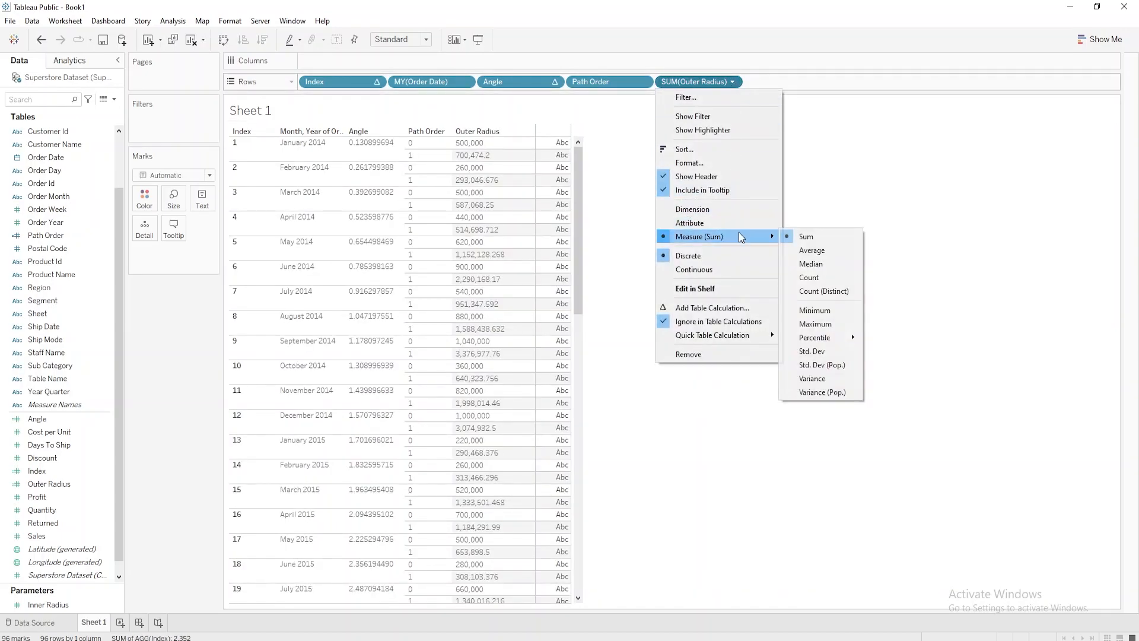
click(827, 305)
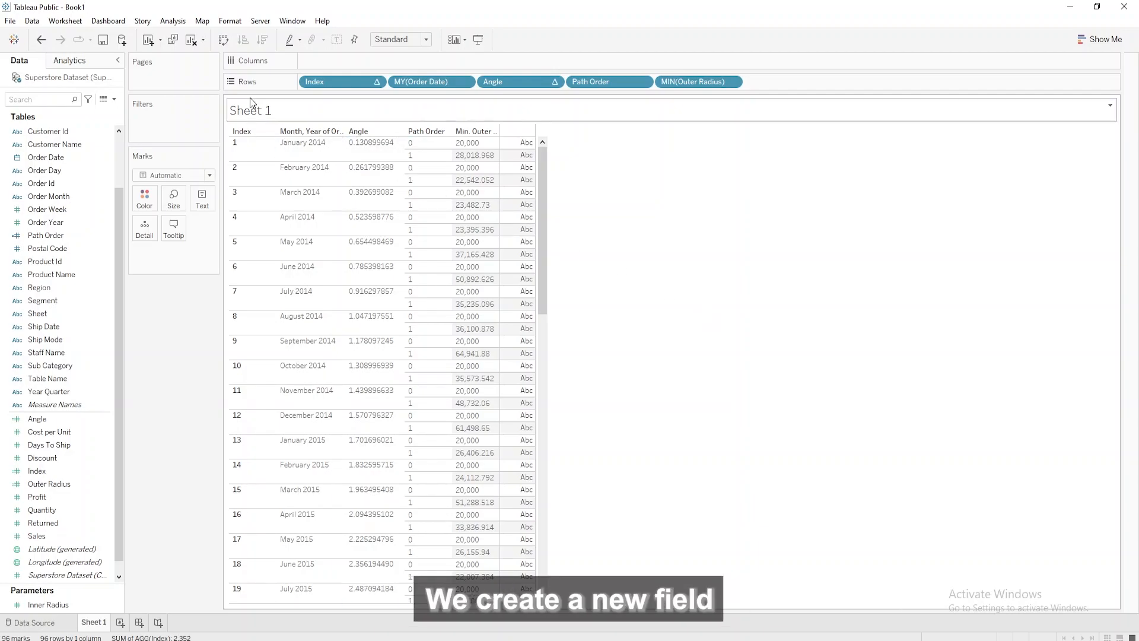
Step: Create a calculated field named X with the formula MIN([Outer Radius])*COS([Angle])
click(115, 102)
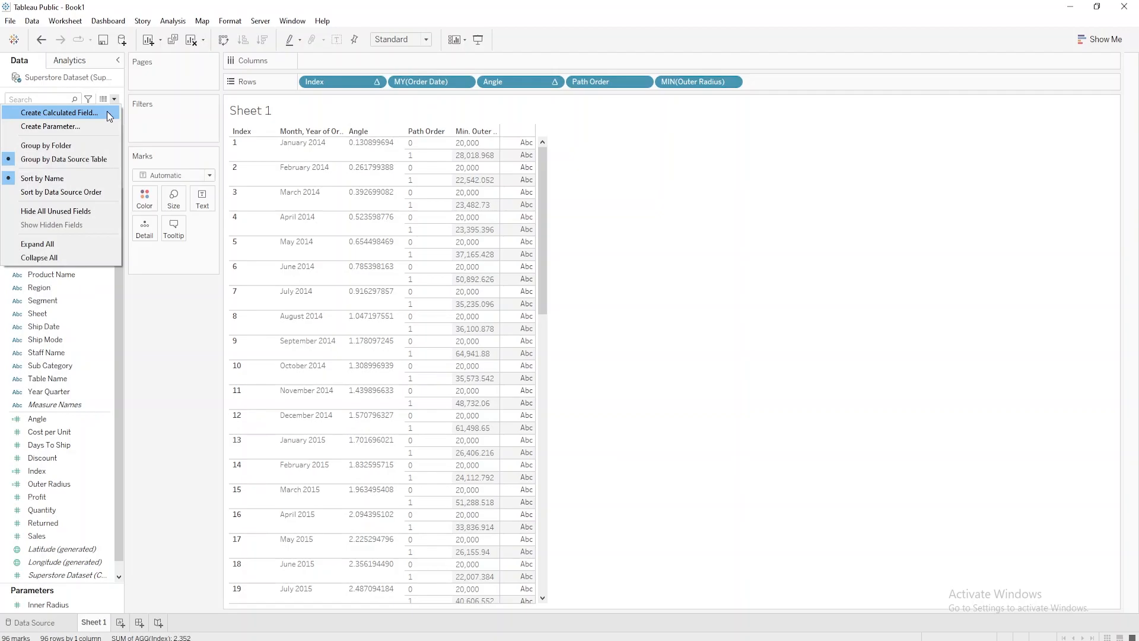
click(107, 111)
text(X)
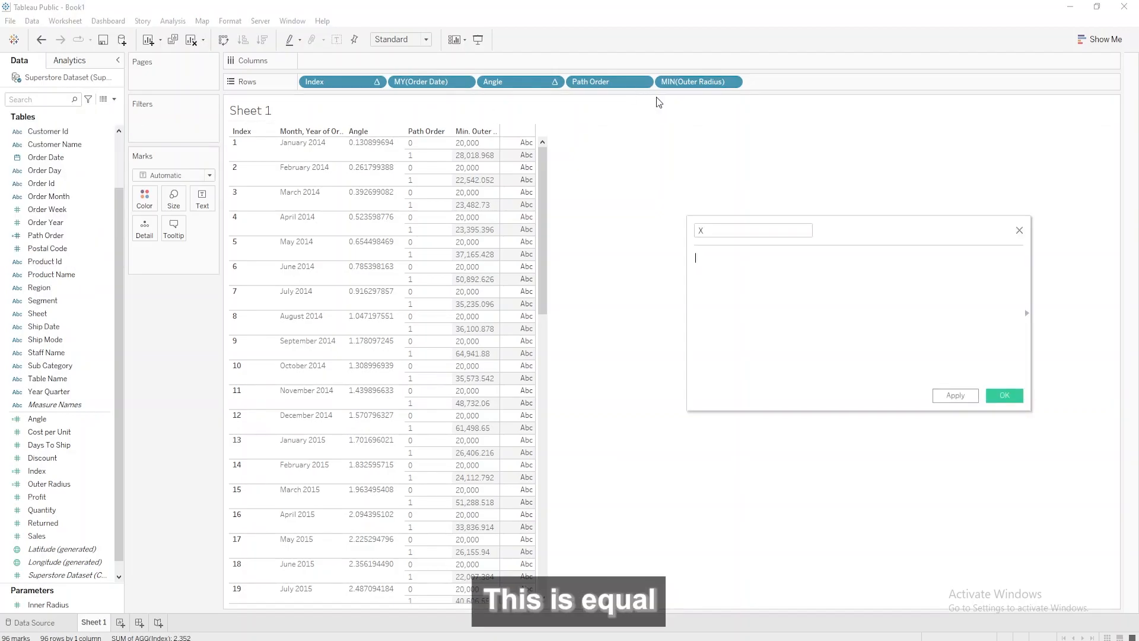
drag(677, 82, 730, 281)
text(*)
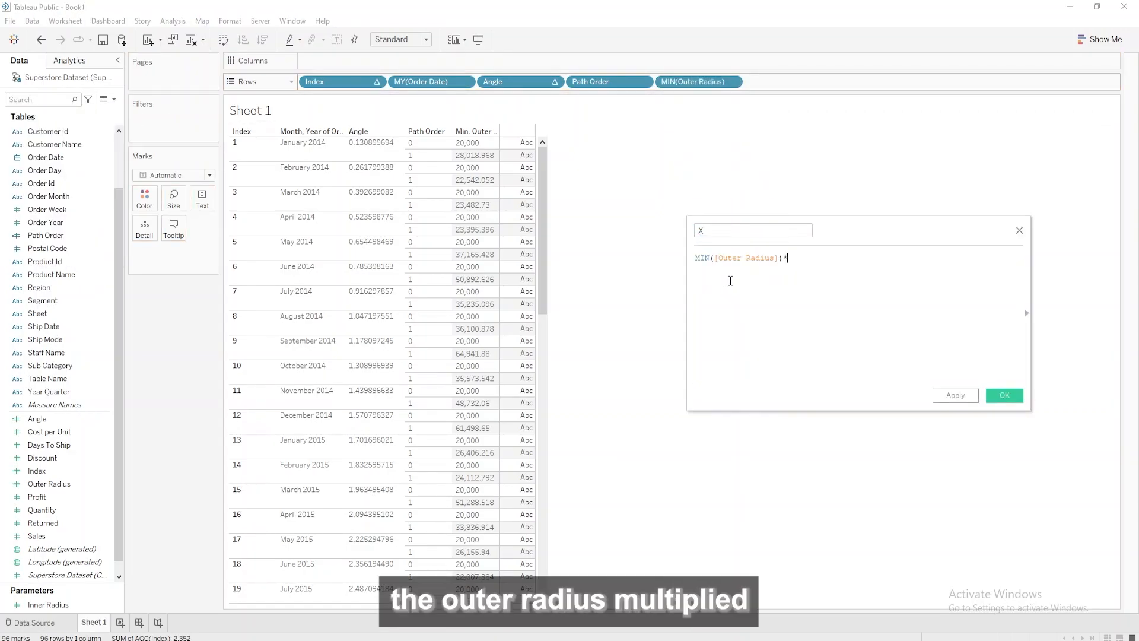
text(COS())
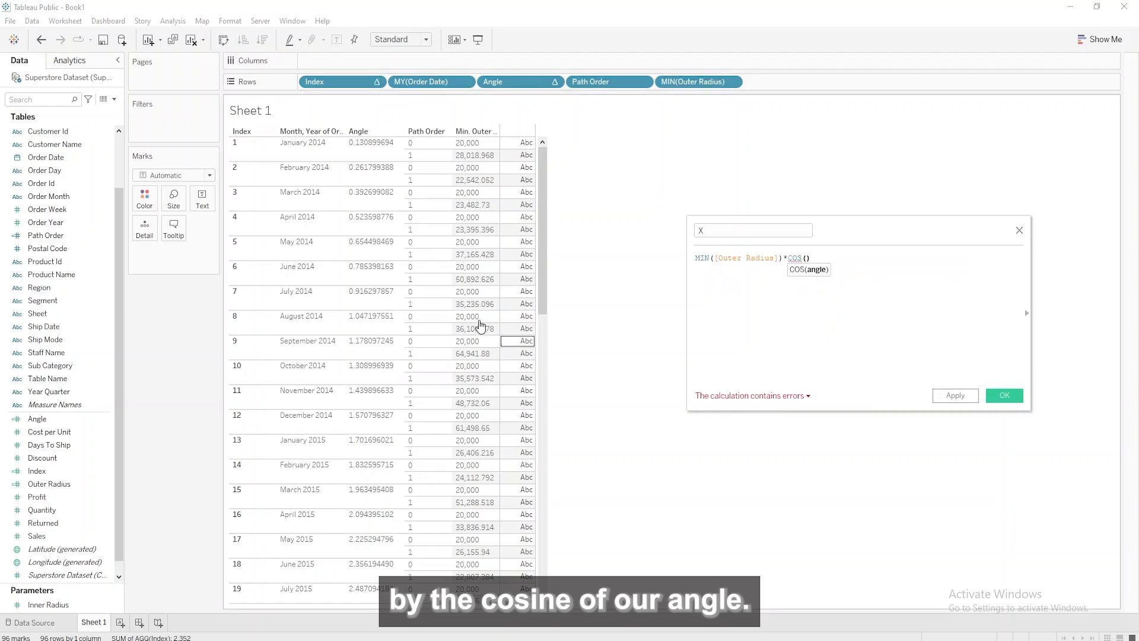
drag(532, 81, 809, 259)
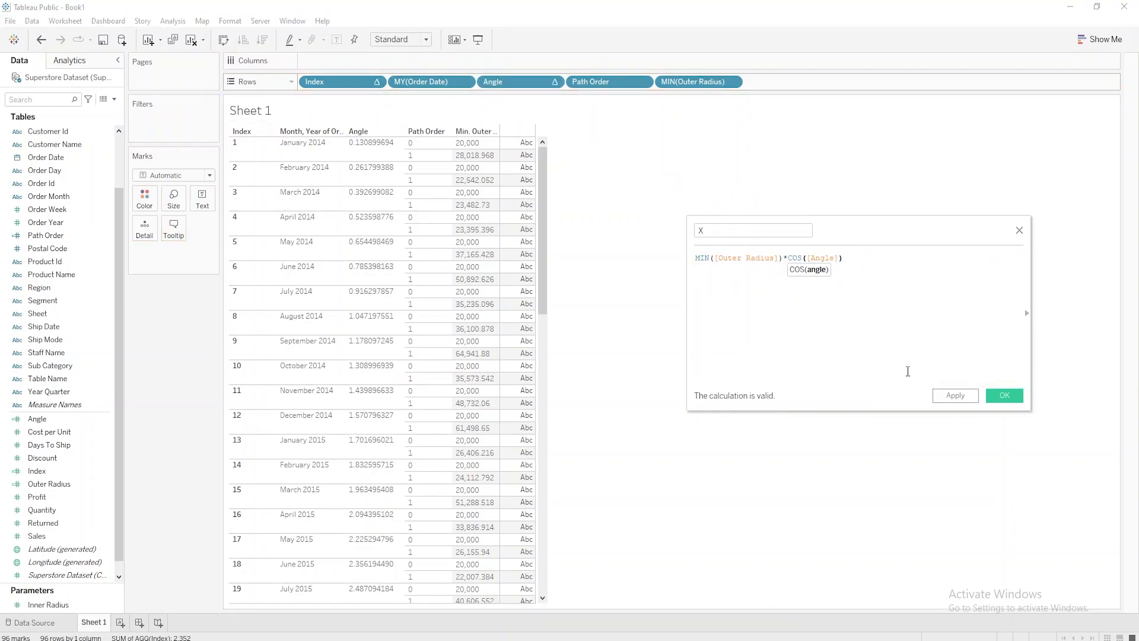
click(1004, 395)
Step: Place the X field on Rows after the minimum Outer Radius and convert it to discrete
drag(55, 548, 796, 81)
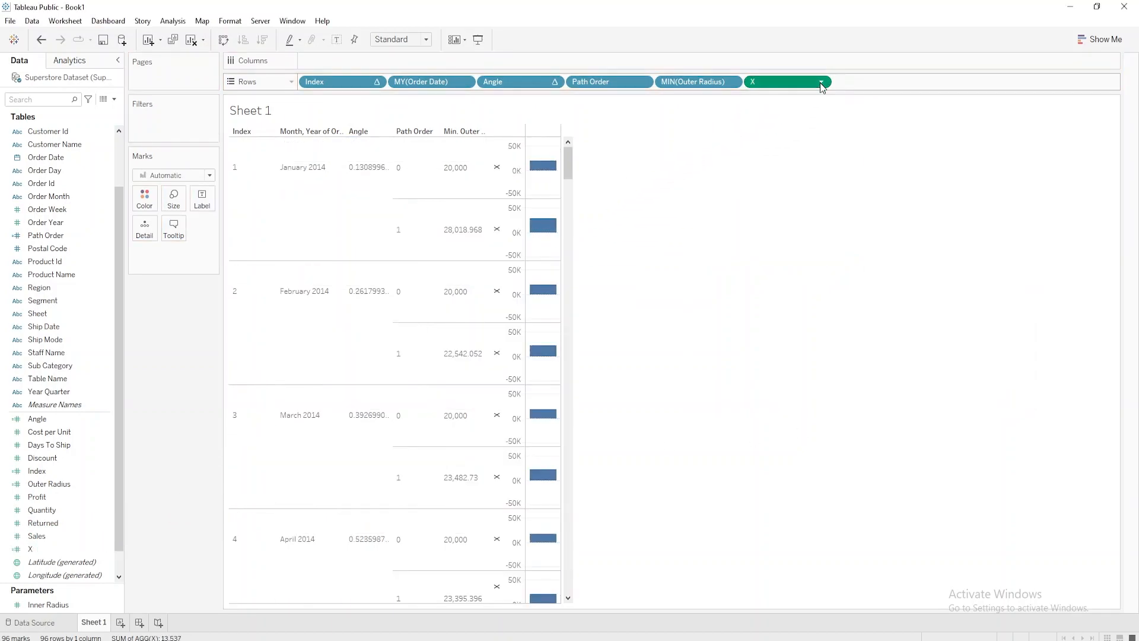
click(821, 82)
click(789, 179)
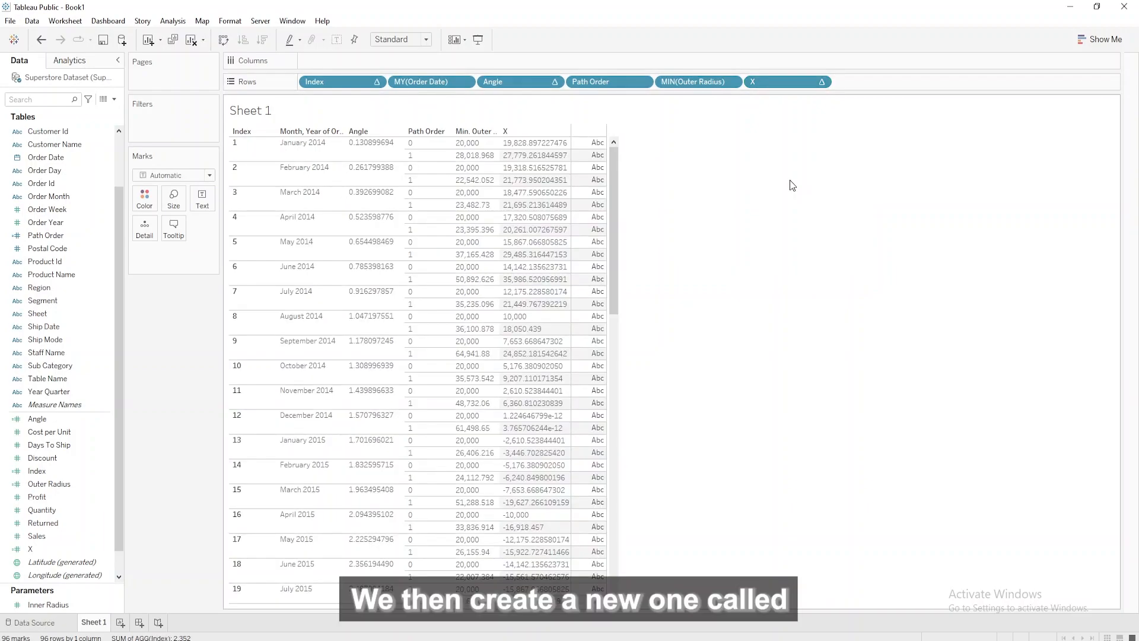
Step: Create a calculated field named Y with the formula MIN([Outer Radius])*SIN([Angle])
click(114, 99)
click(59, 112)
text(Y)
click(798, 340)
drag(698, 81, 745, 273)
text(*SIN)
key(Return)
drag(505, 81, 806, 268)
click(1001, 395)
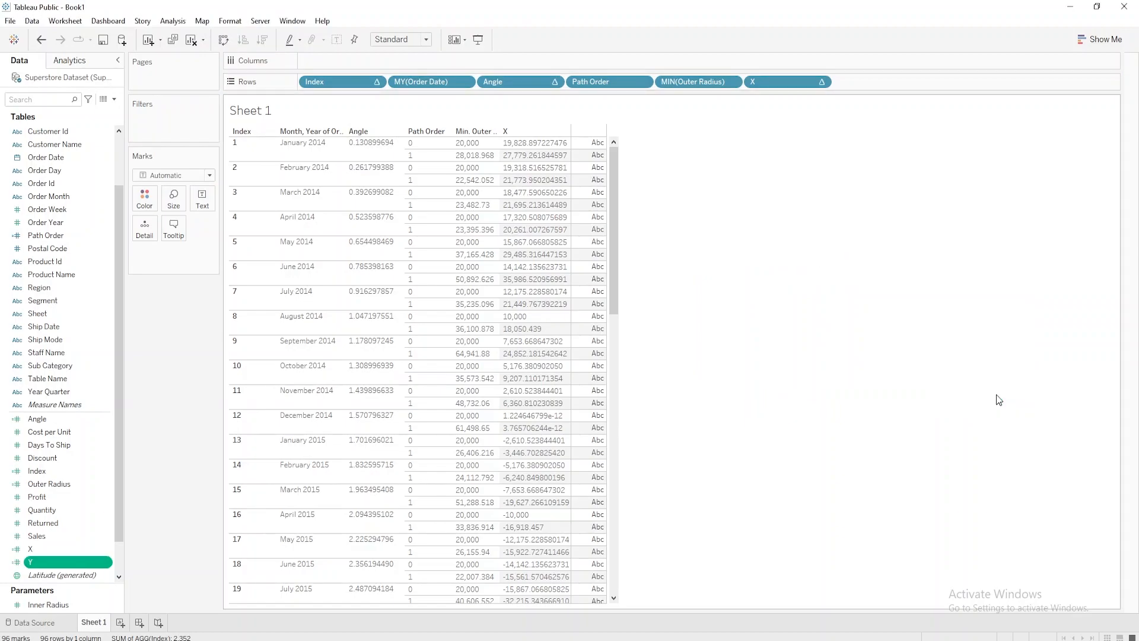
Step: Place the Y field on Rows after X and convert it to discrete
drag(48, 561, 874, 83)
click(911, 82)
click(880, 193)
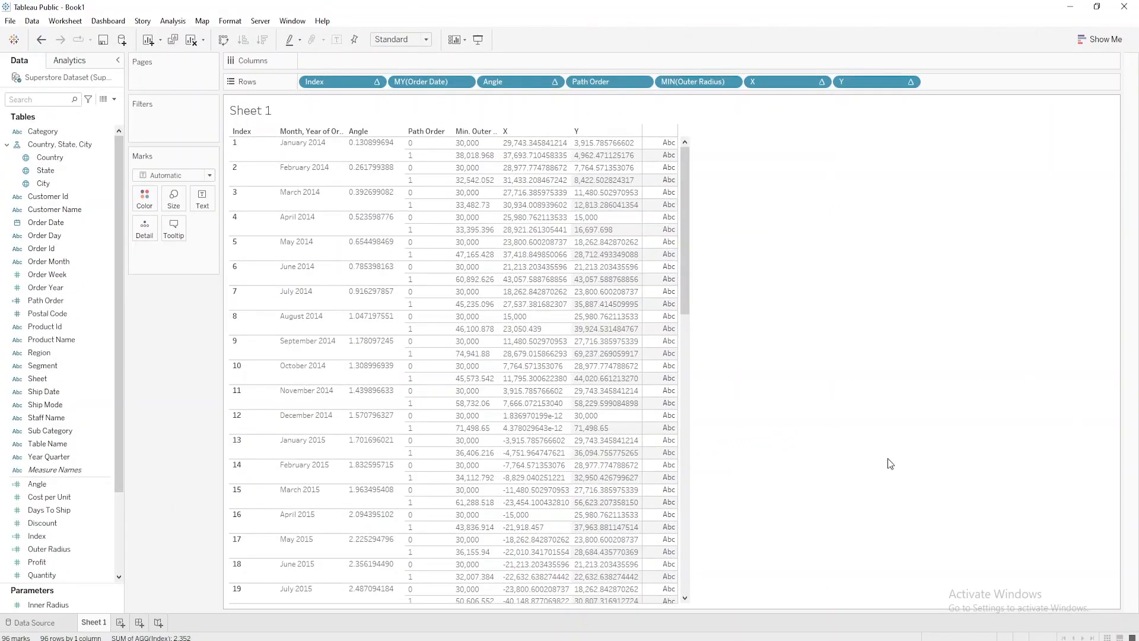
Step: Add a new worksheet and place X on Columns and Y on Rows
click(120, 622)
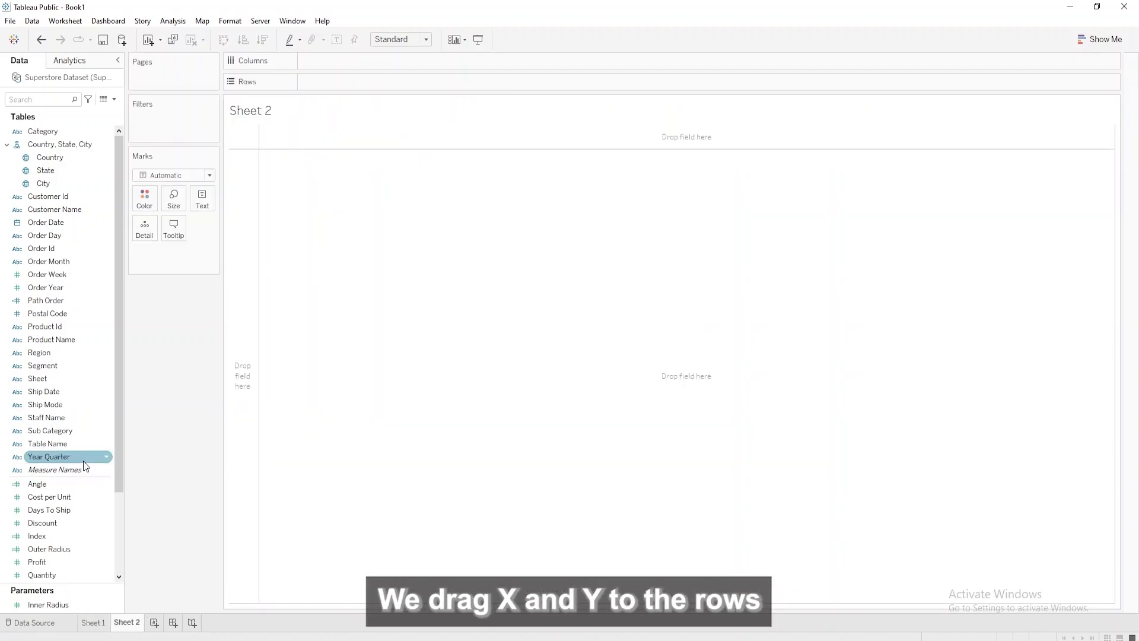
scroll(83, 460, down, 4)
drag(51, 509, 322, 78)
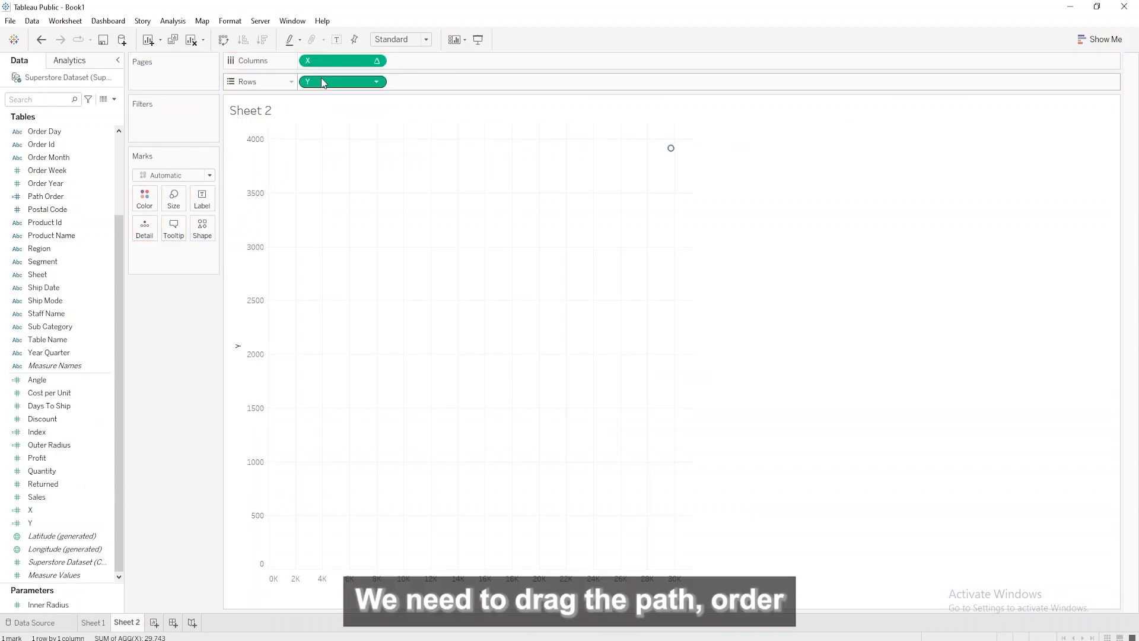
Step: Add Order Date to the marks' Detail as a custom month/year date, and add Path Order to Detail as well
scroll(49, 237, up, 3)
scroll(48, 237, up, 1)
drag(43, 223, 140, 235)
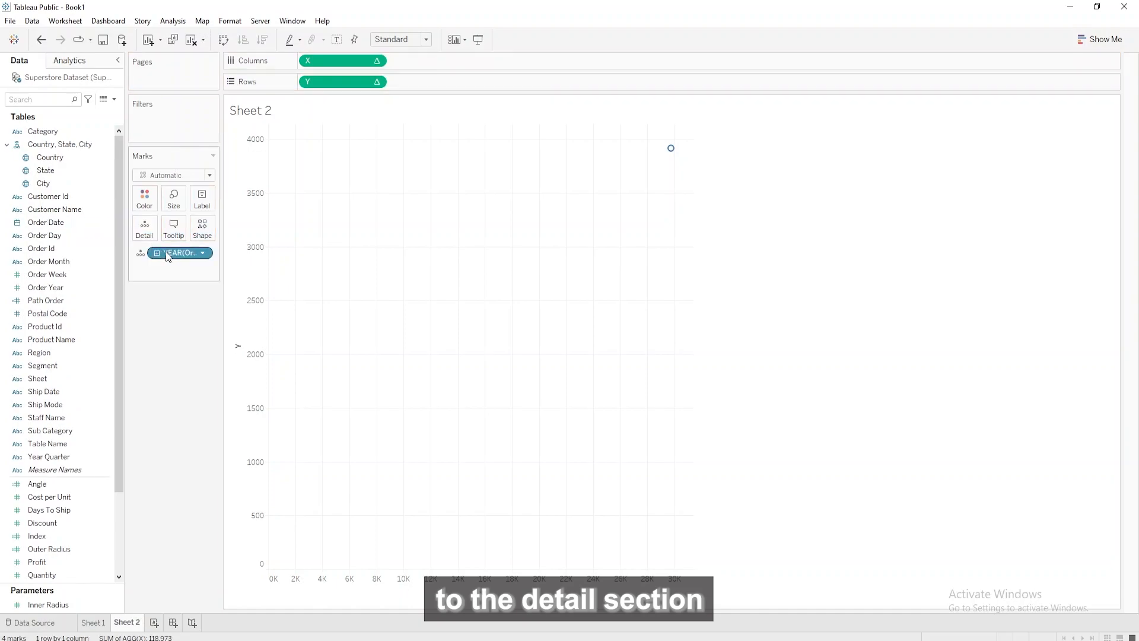
click(210, 255)
mouse_move(188, 454)
click(320, 483)
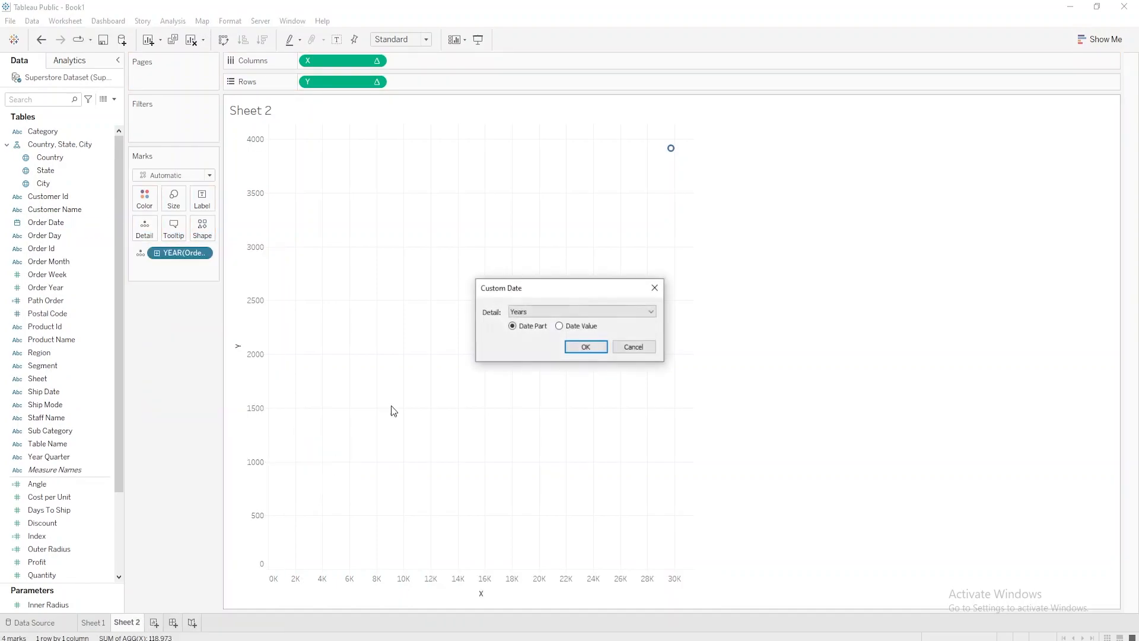
click(629, 311)
click(560, 370)
click(590, 346)
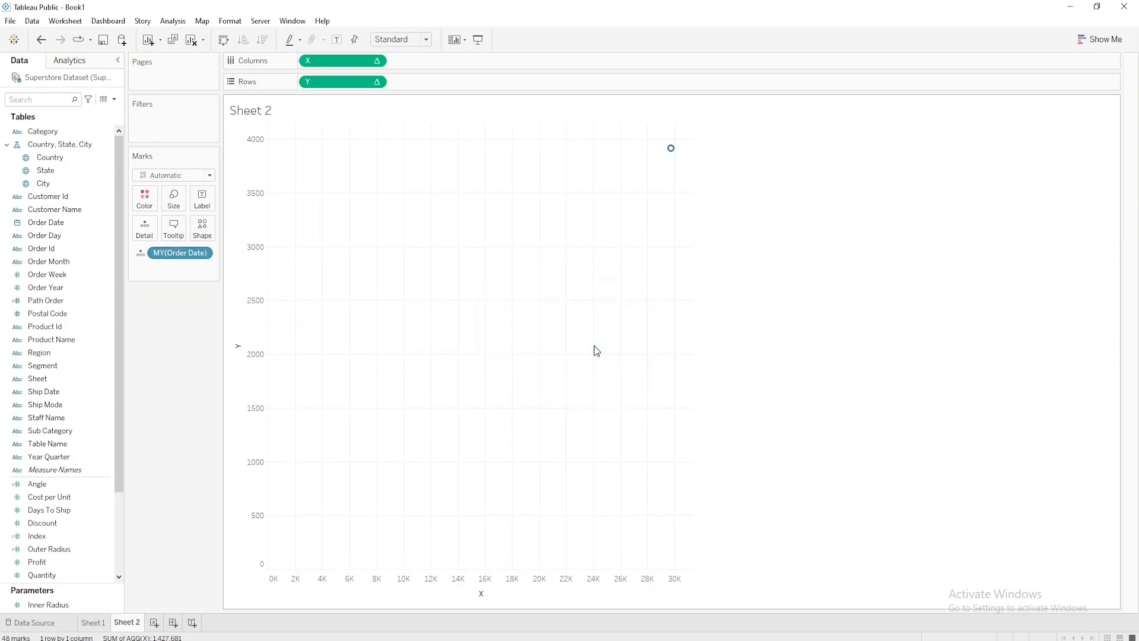
drag(47, 300, 142, 227)
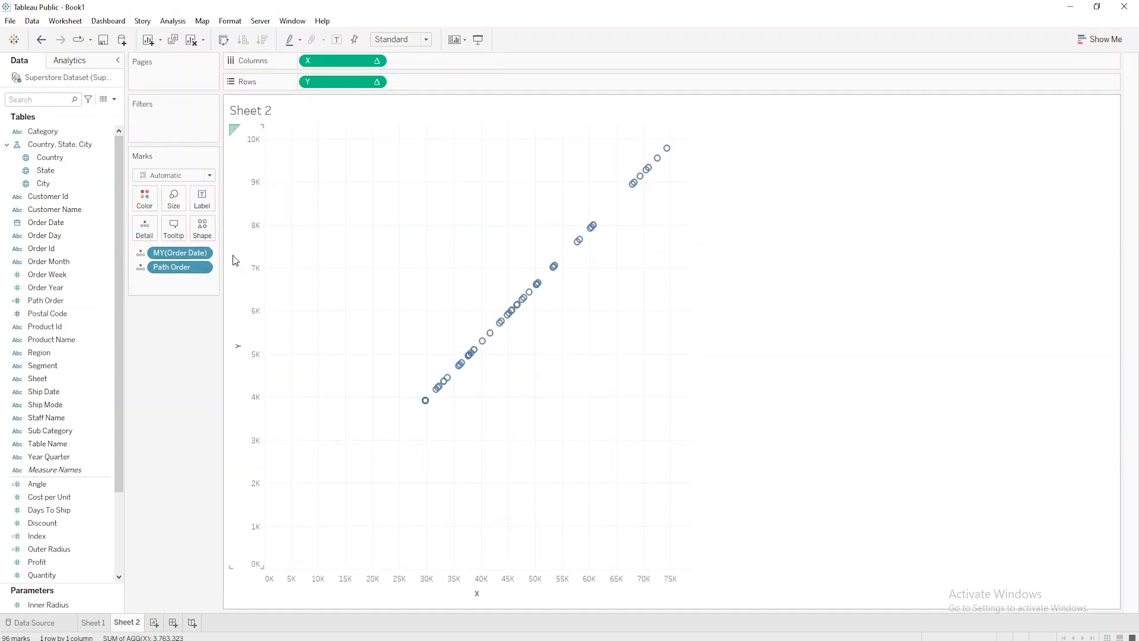
Step: Compute the X and Y table calculations using Order Date, and change the mark type to Line
click(378, 63)
mouse_move(366, 211)
click(449, 240)
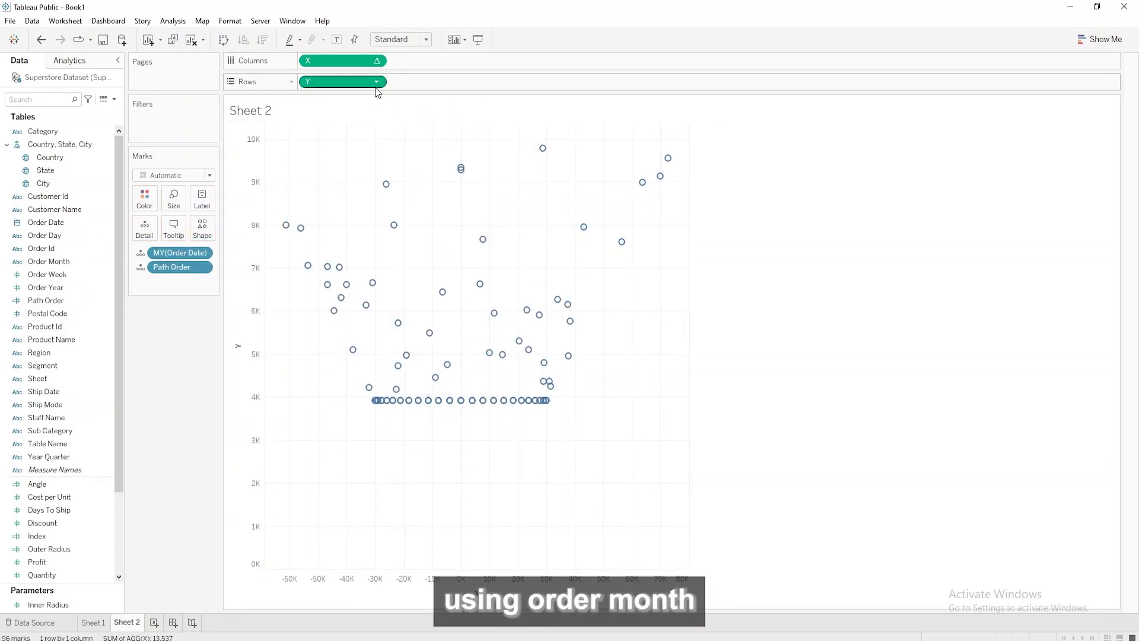
click(376, 81)
mouse_move(408, 236)
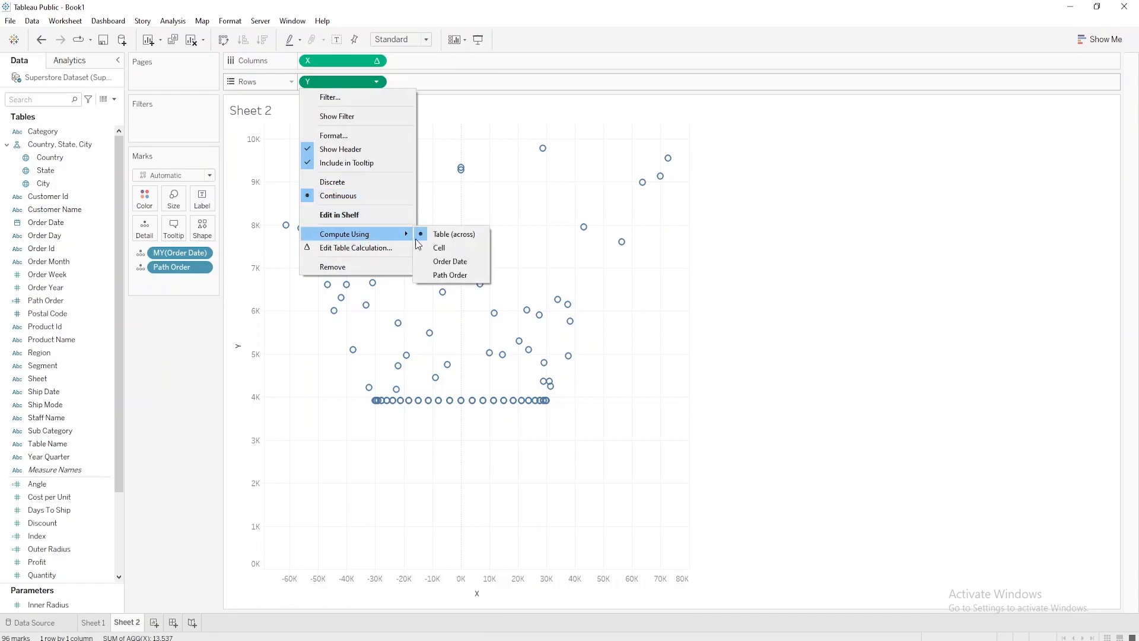
click(442, 259)
click(209, 175)
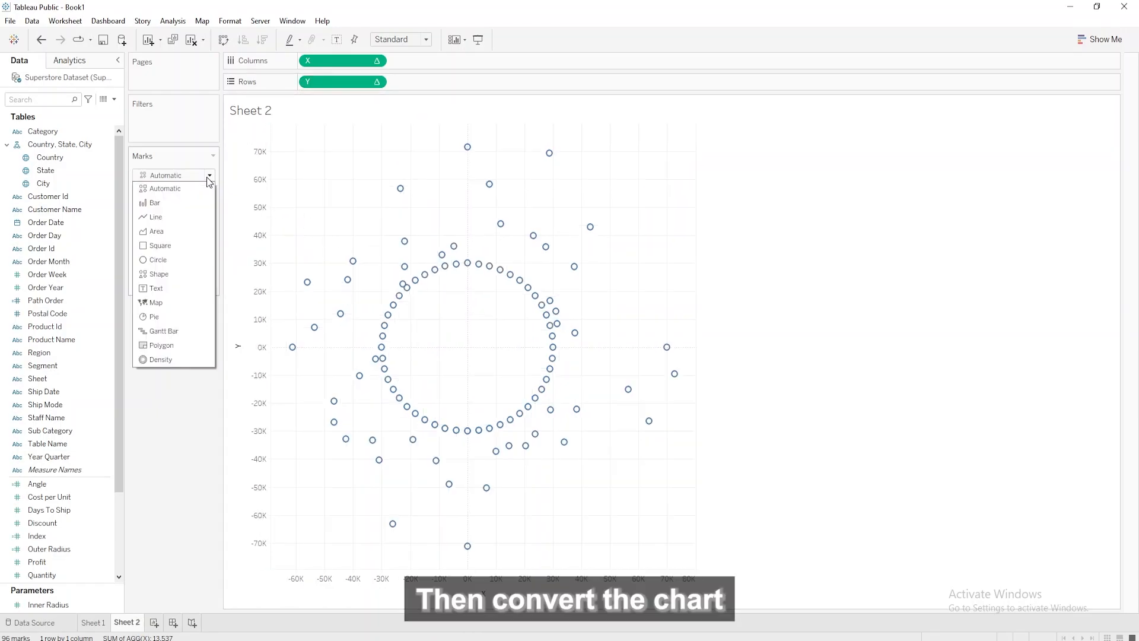
click(157, 202)
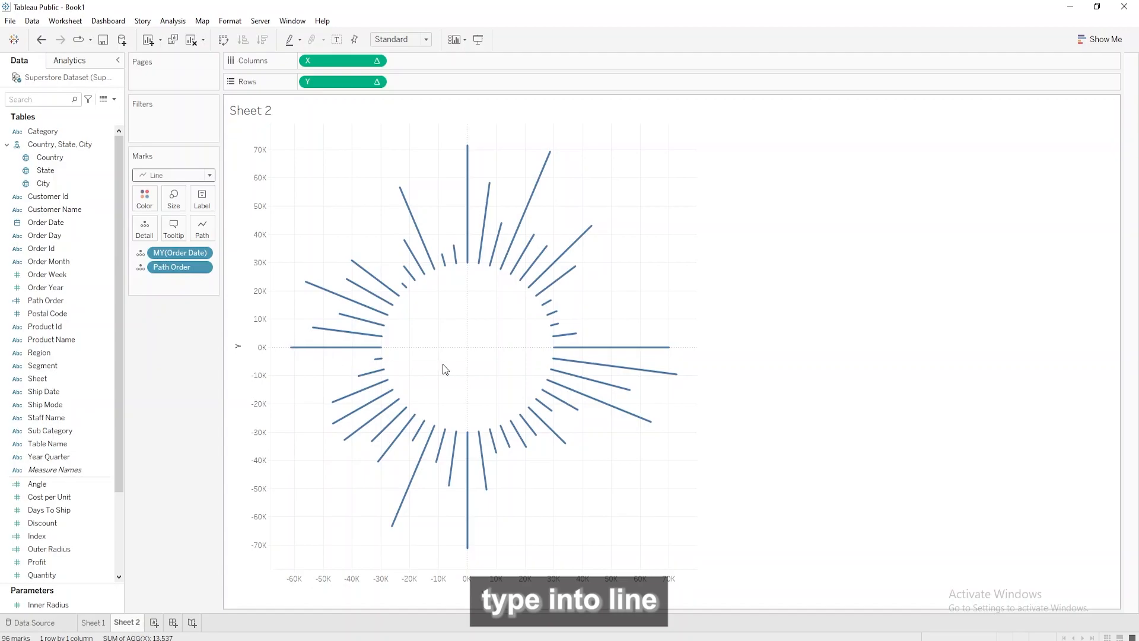